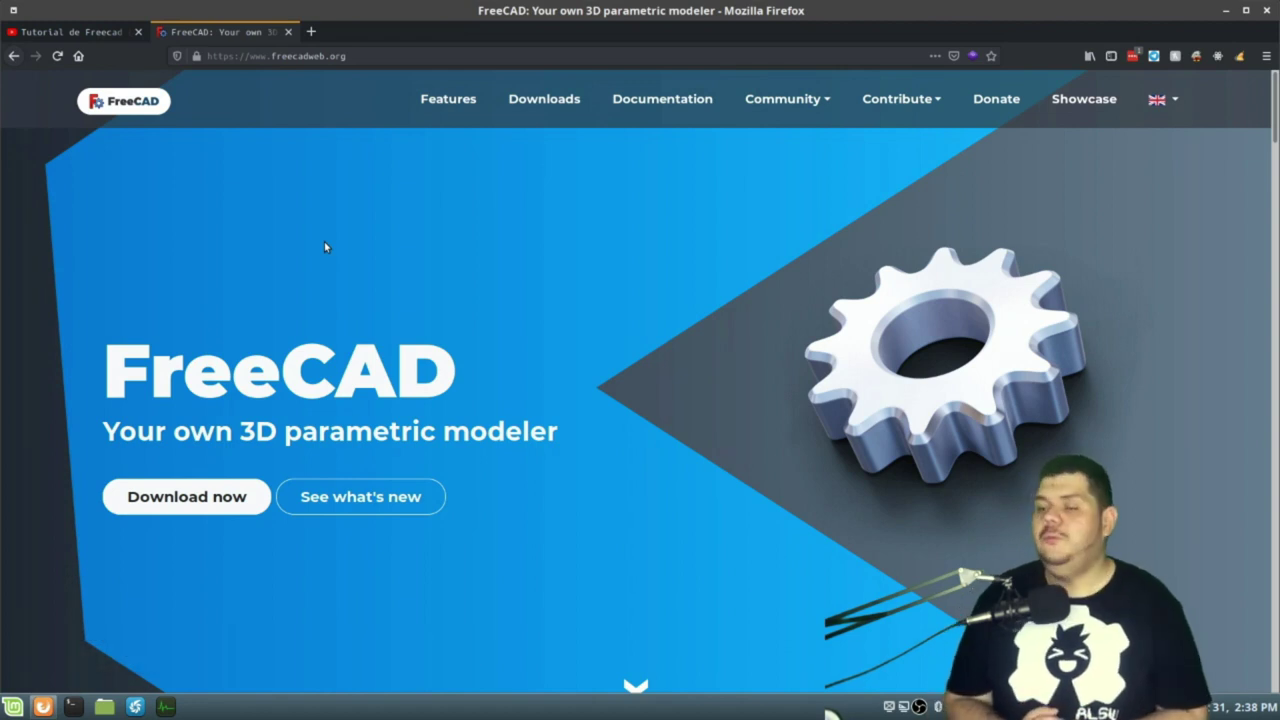
# - Browse through the FreeCAD downloads page
pyautogui.click(537, 108)
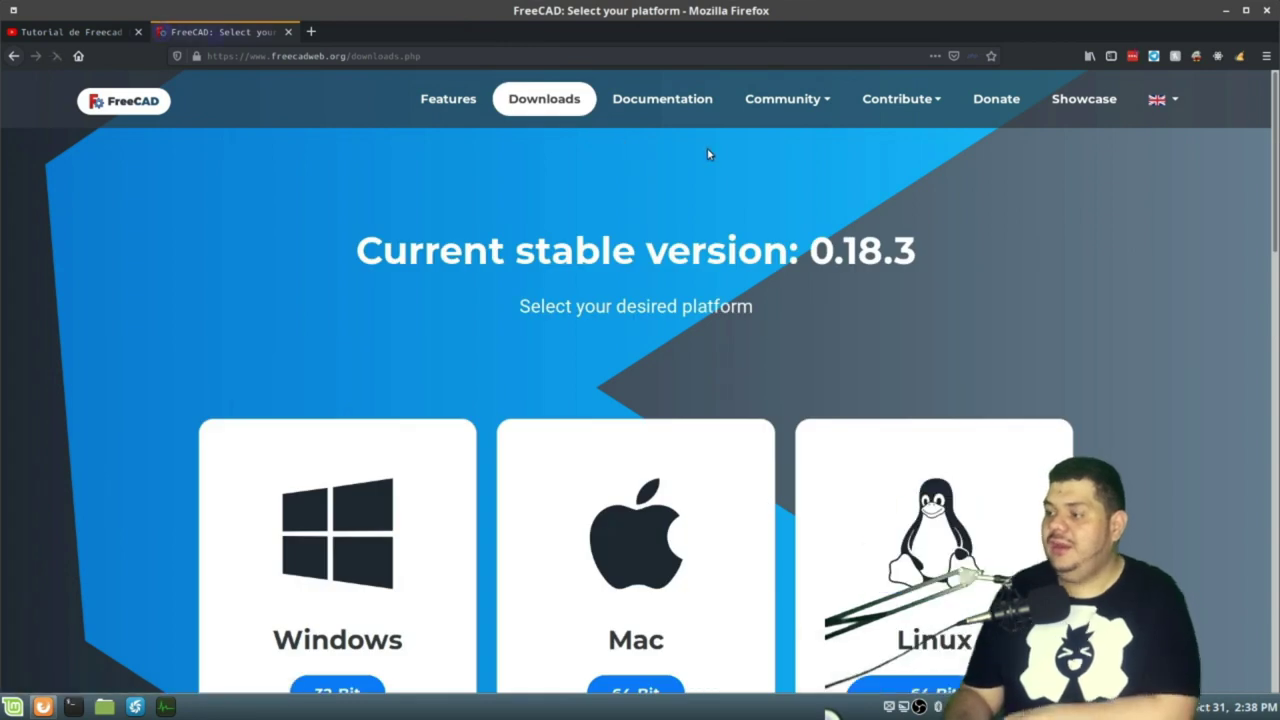
pyautogui.scroll(-2, 248, 619)
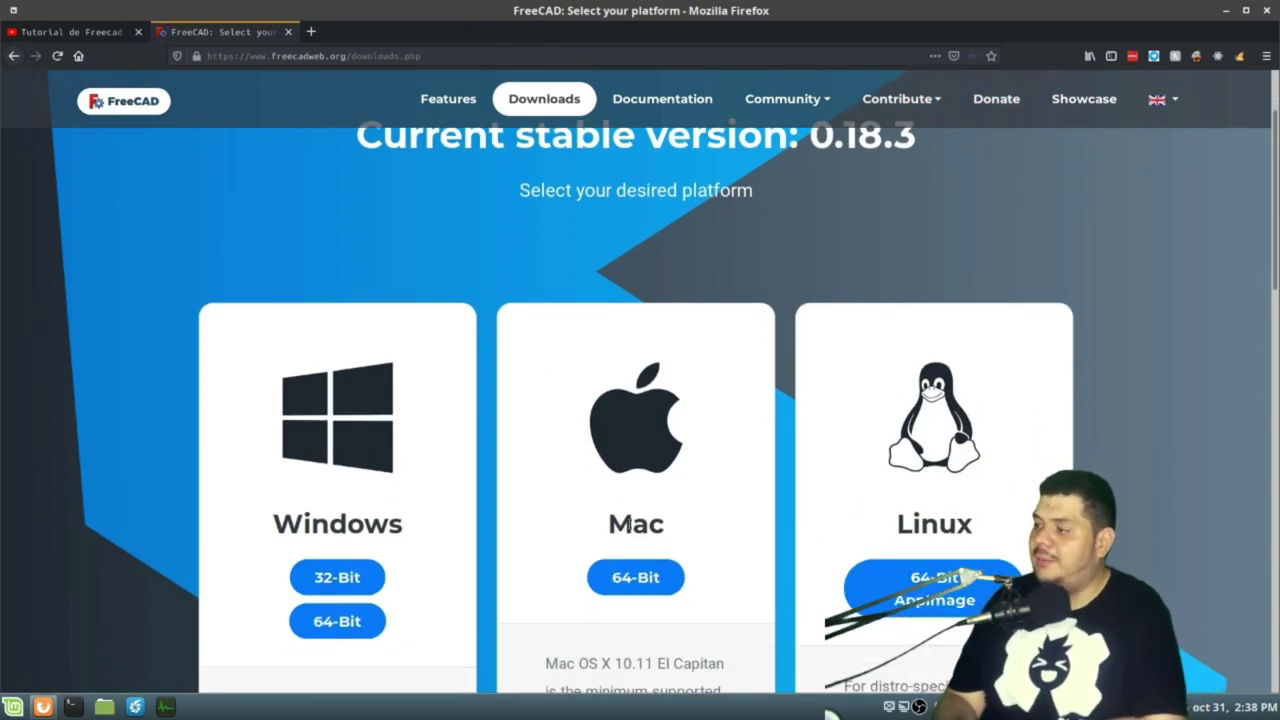
pyautogui.scroll(-2, 628, 525)
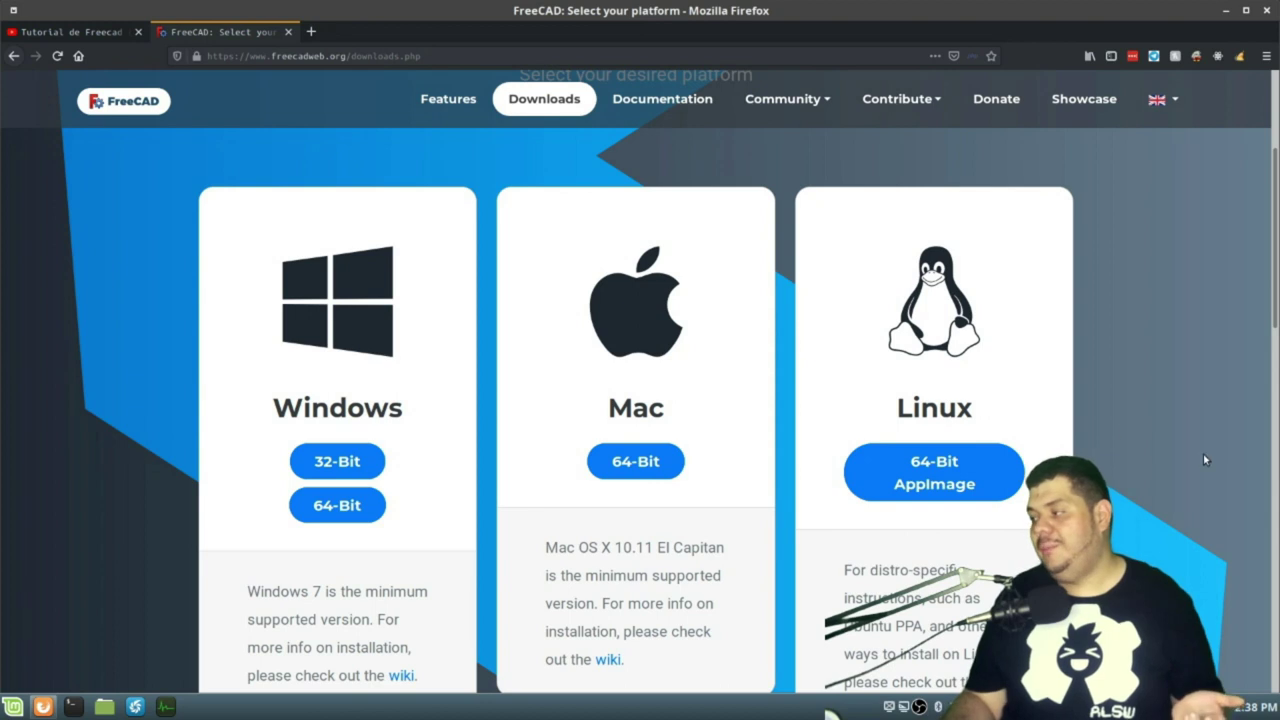
pyautogui.scroll(-4, 1203, 453)
pyautogui.scroll(2, 957, 418)
pyautogui.scroll(-1, 957, 418)
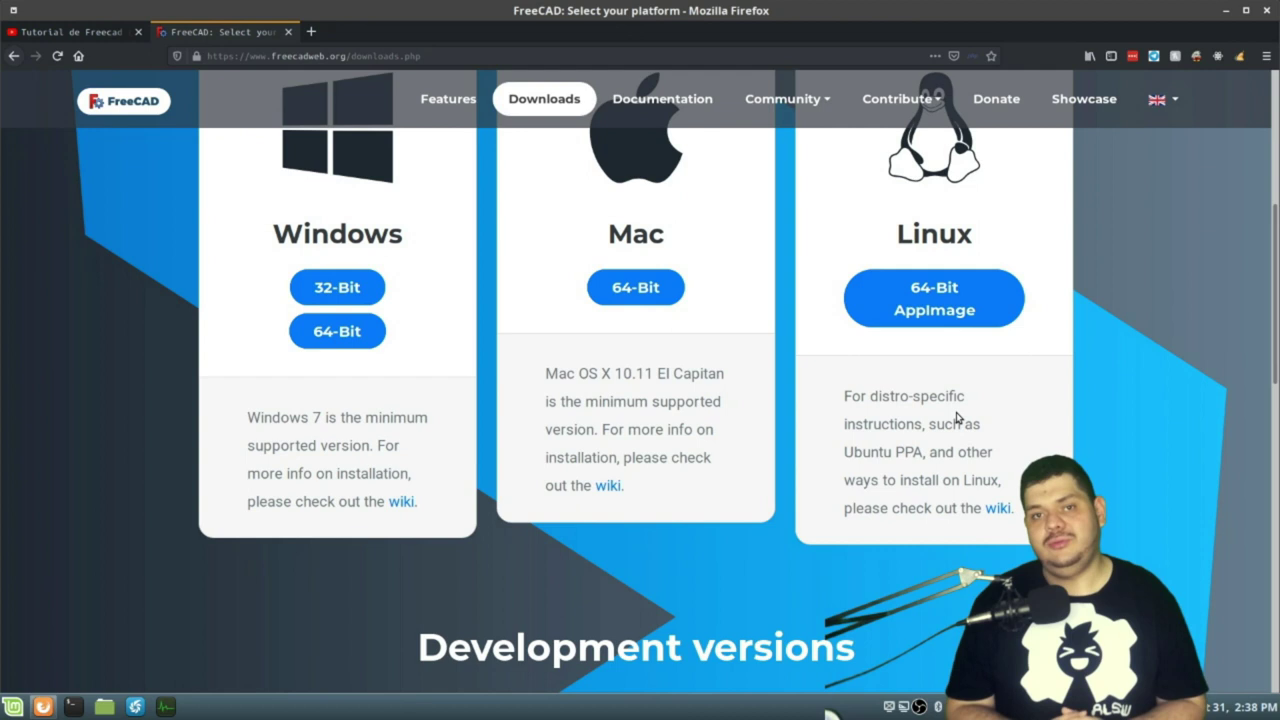
pyautogui.scroll(5, 720, 480)
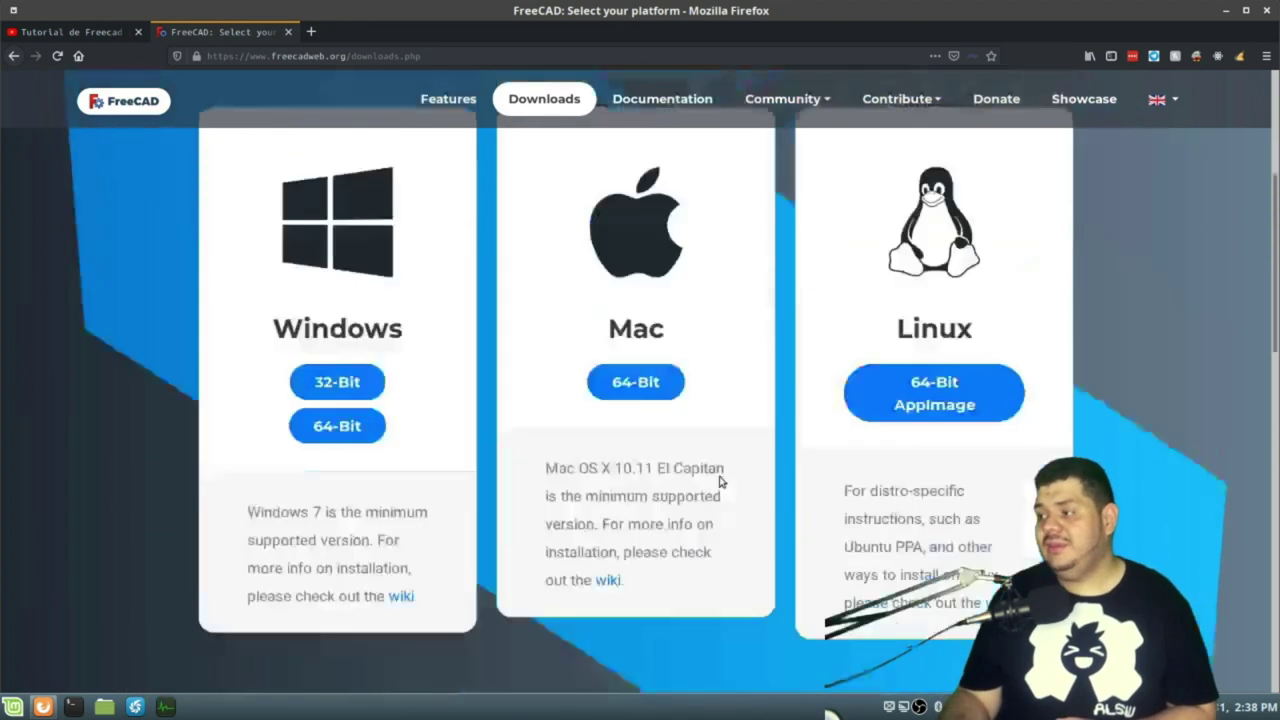
# - Return to the Start page and look through its help, latest changes and recent files sections
pyautogui.click(123, 100)
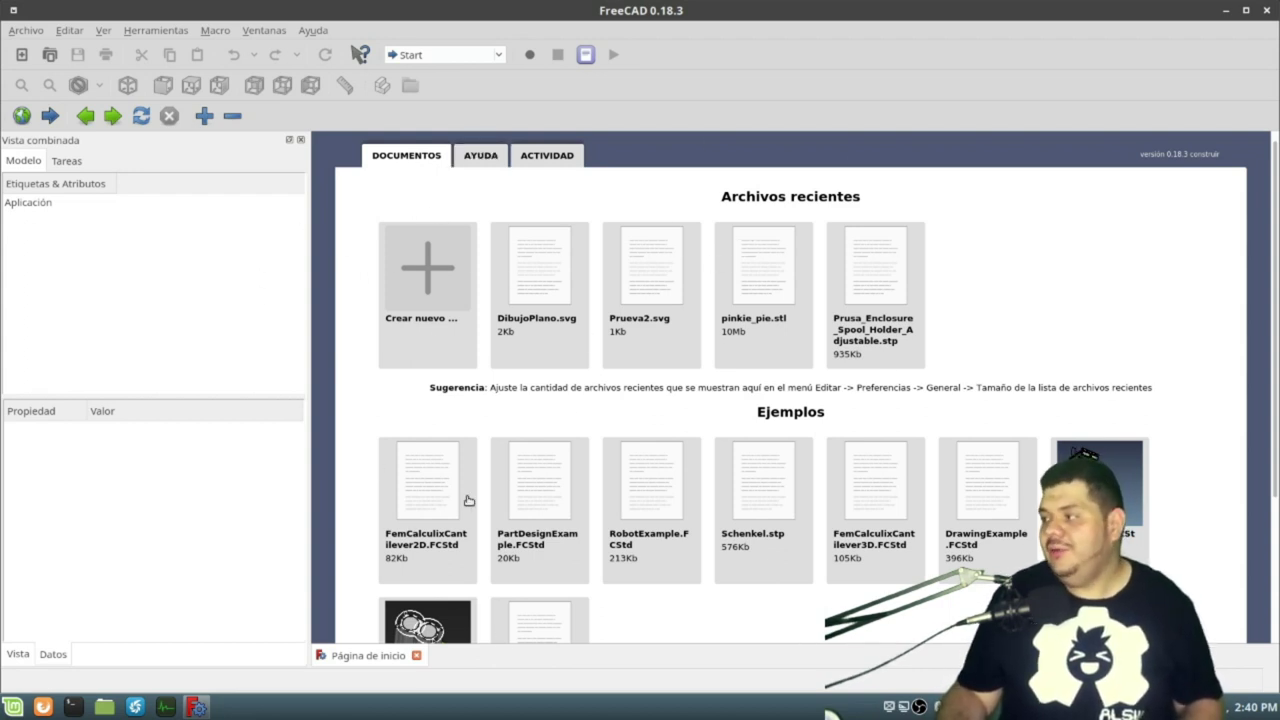
pyautogui.moveTo(648, 500)
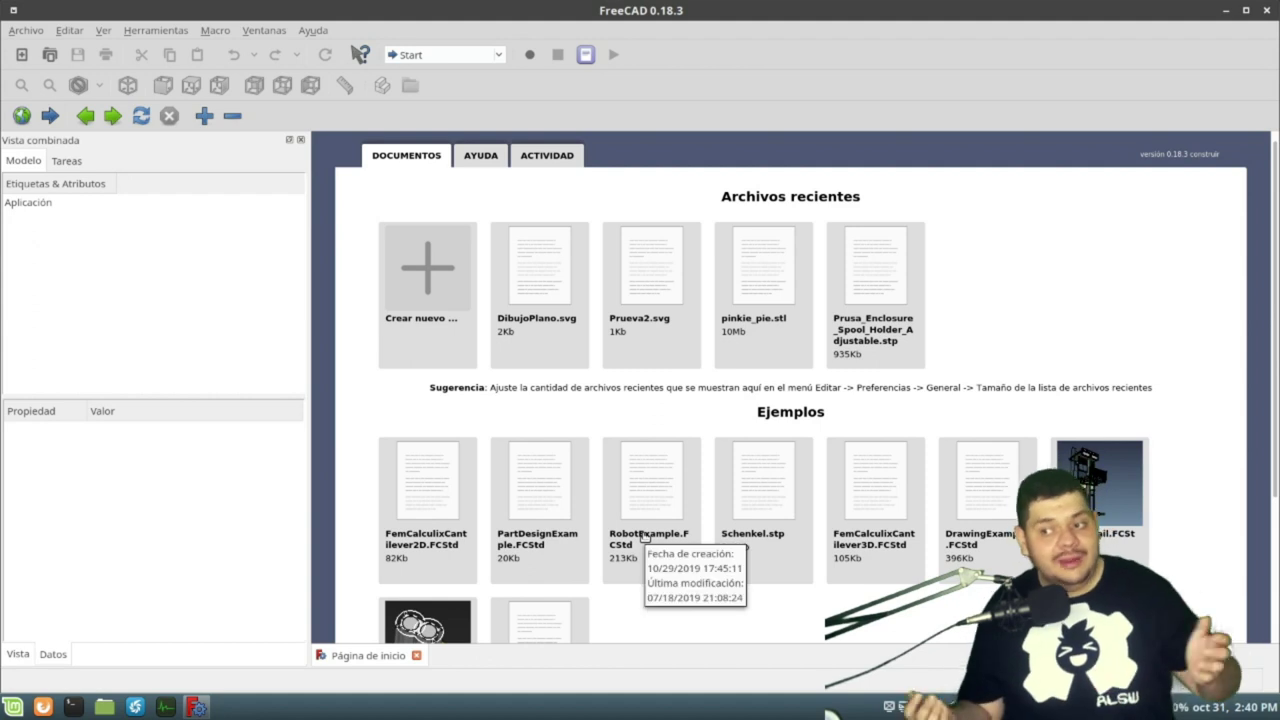
pyautogui.click(472, 160)
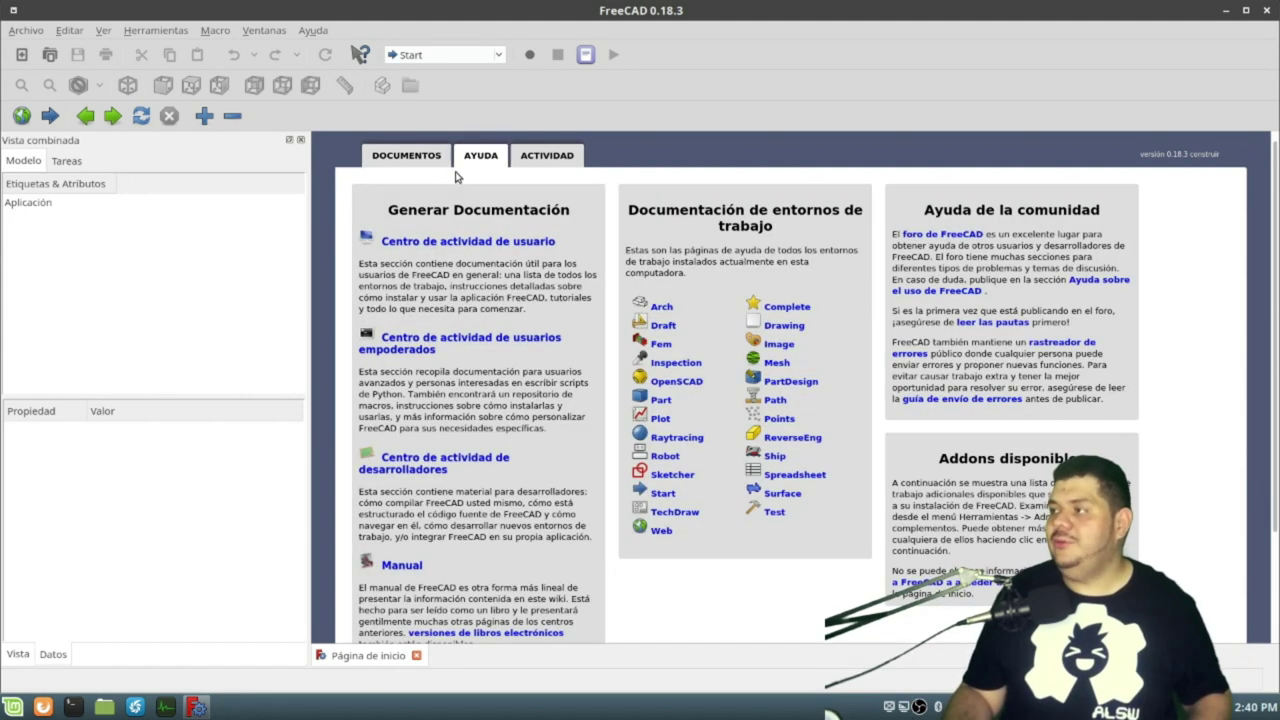
pyautogui.click(556, 155)
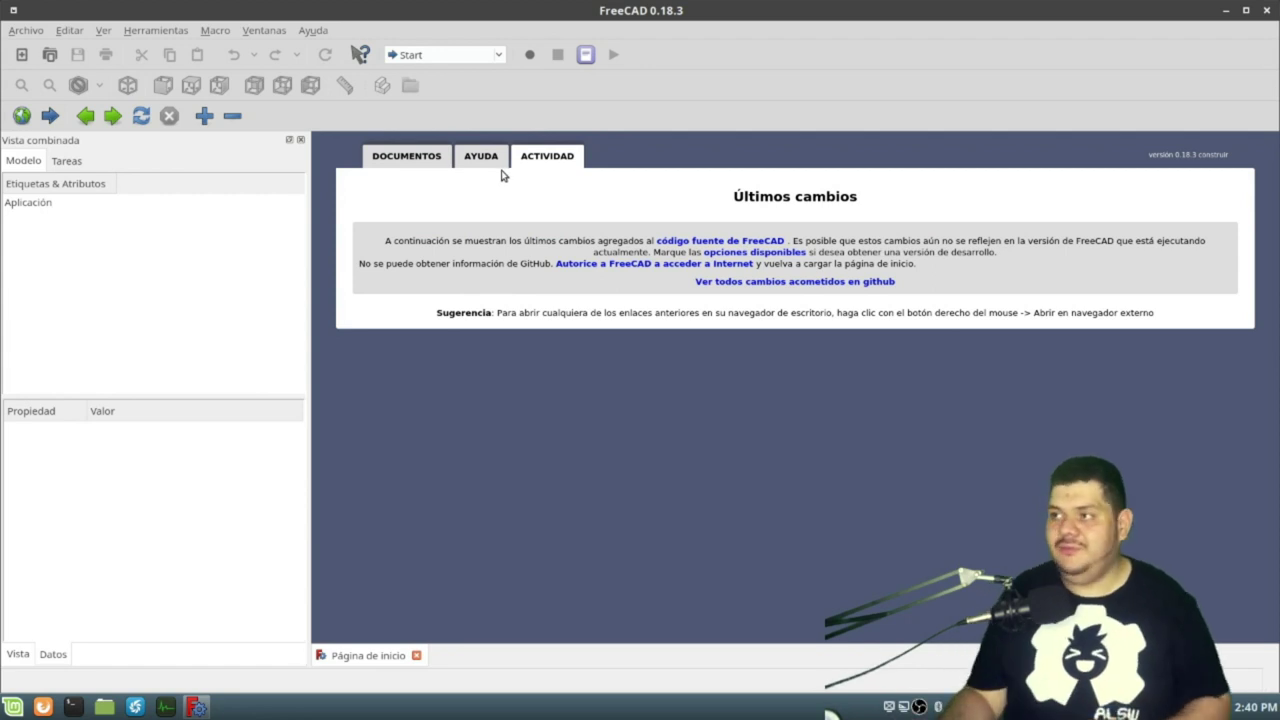
pyautogui.click(485, 158)
pyautogui.click(378, 157)
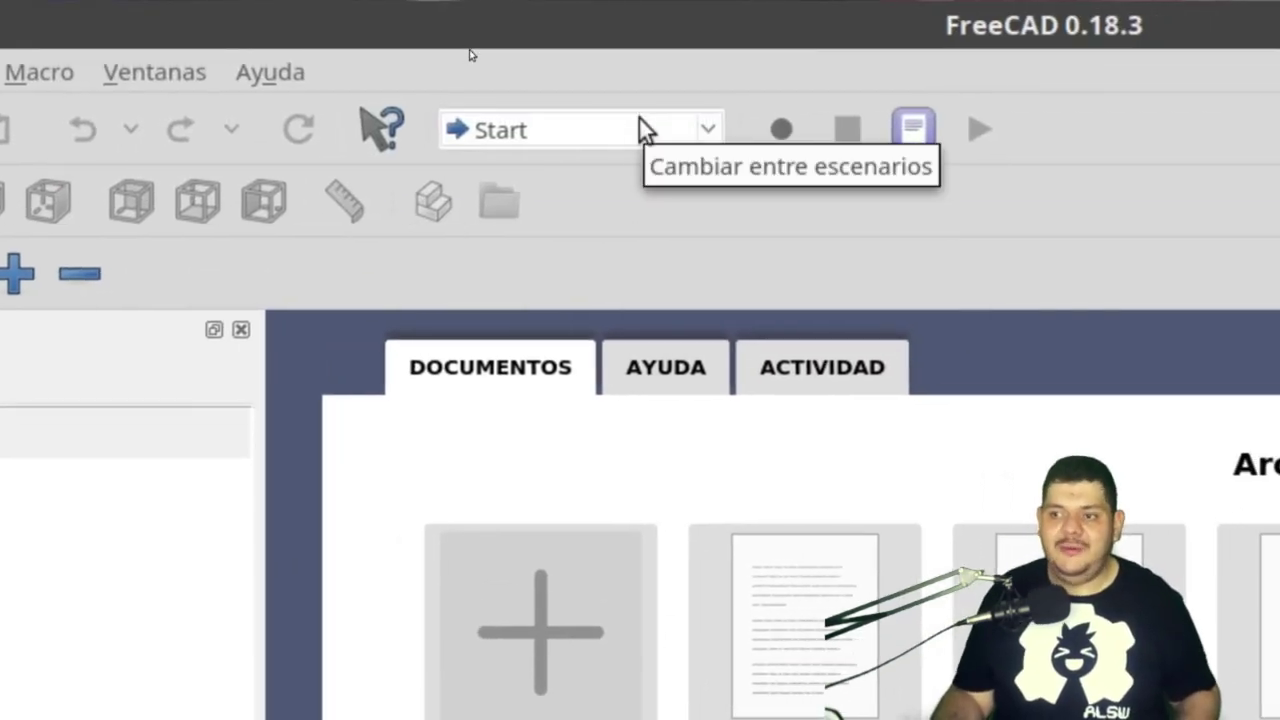
pyautogui.click(639, 118)
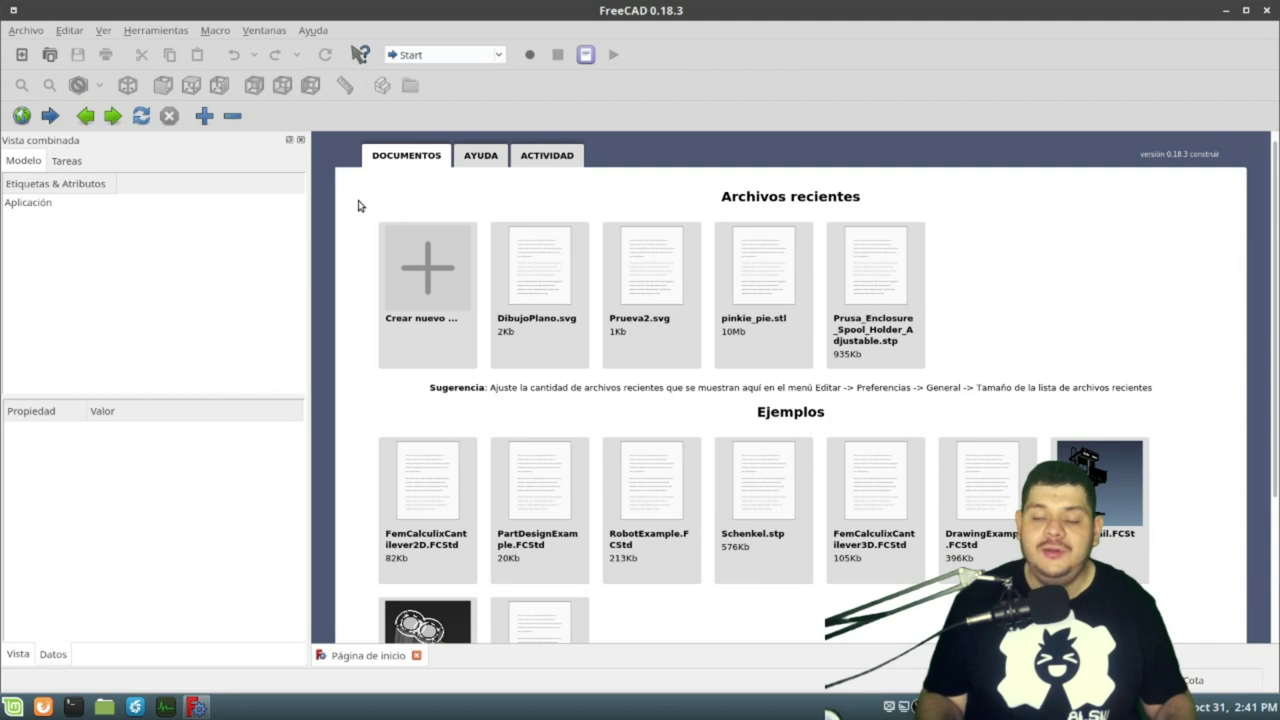
# - Create the untitled document 'Sin nombre' and activate the Part workbench
pyautogui.click(22, 56)
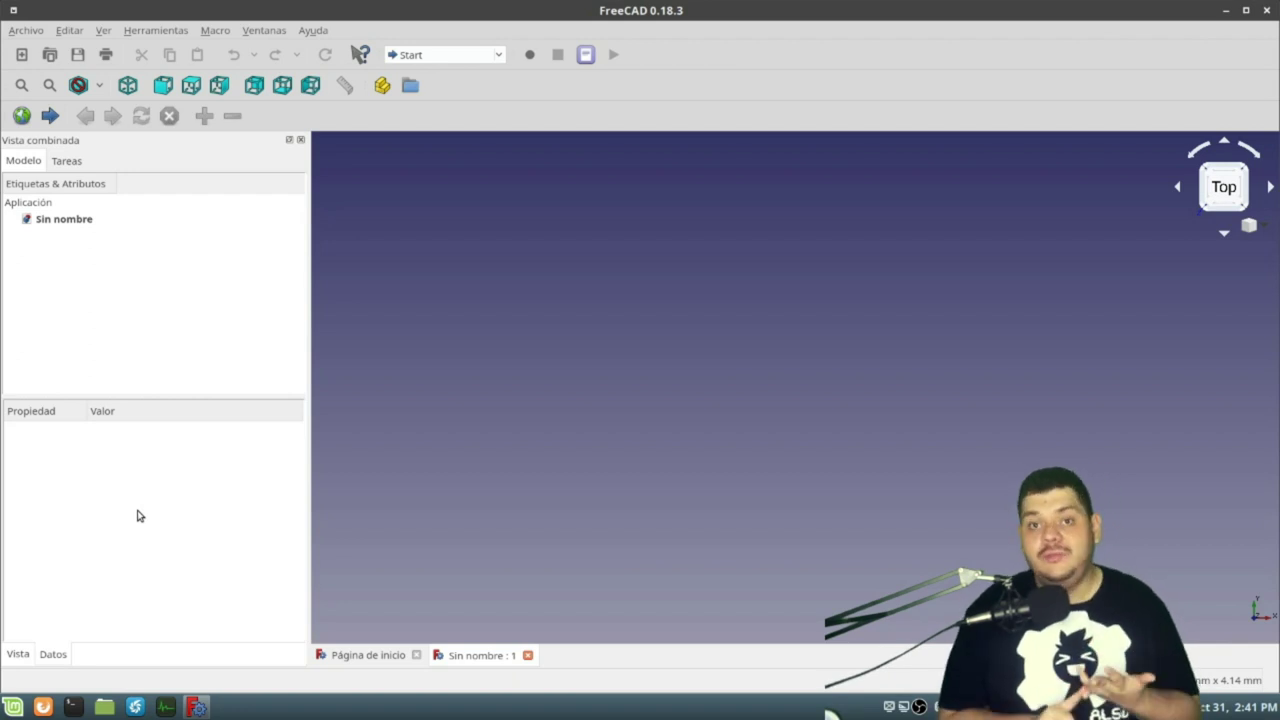
pyautogui.click(446, 58)
pyautogui.click(433, 172)
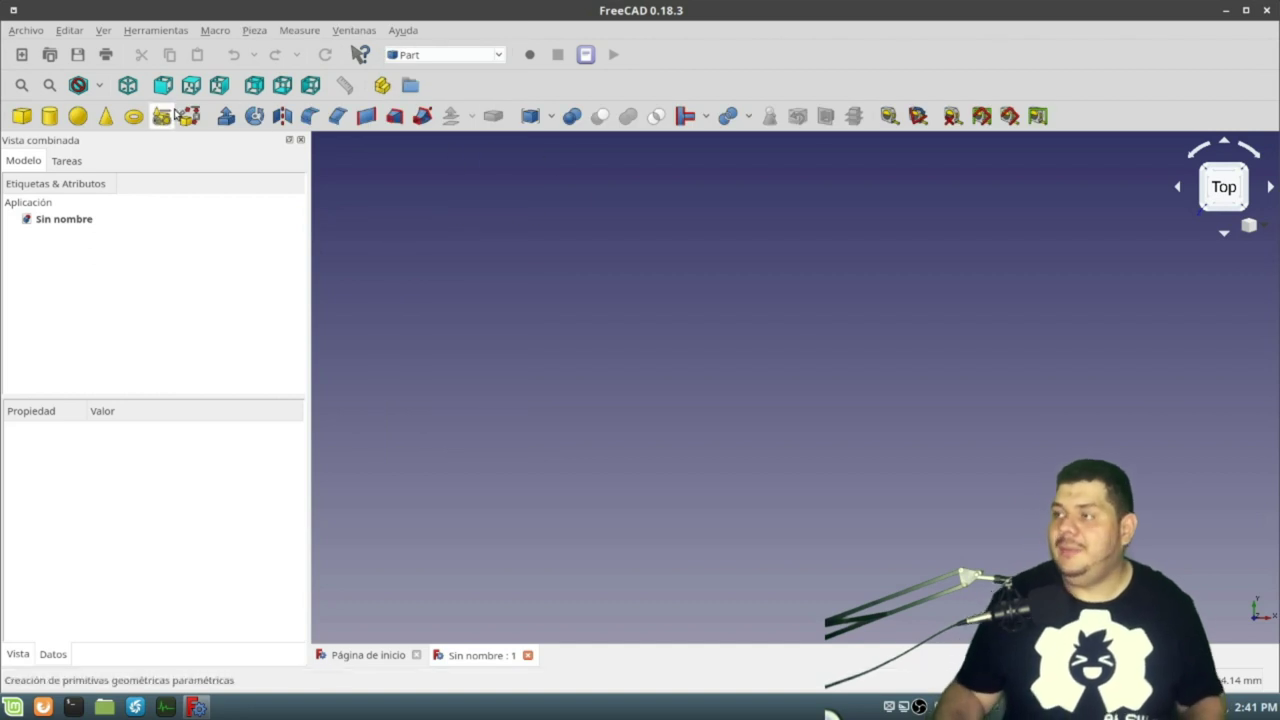
# - Add a Part Cube named 'Cubo' and bring up the 3D view's context menu
pyautogui.click(23, 121)
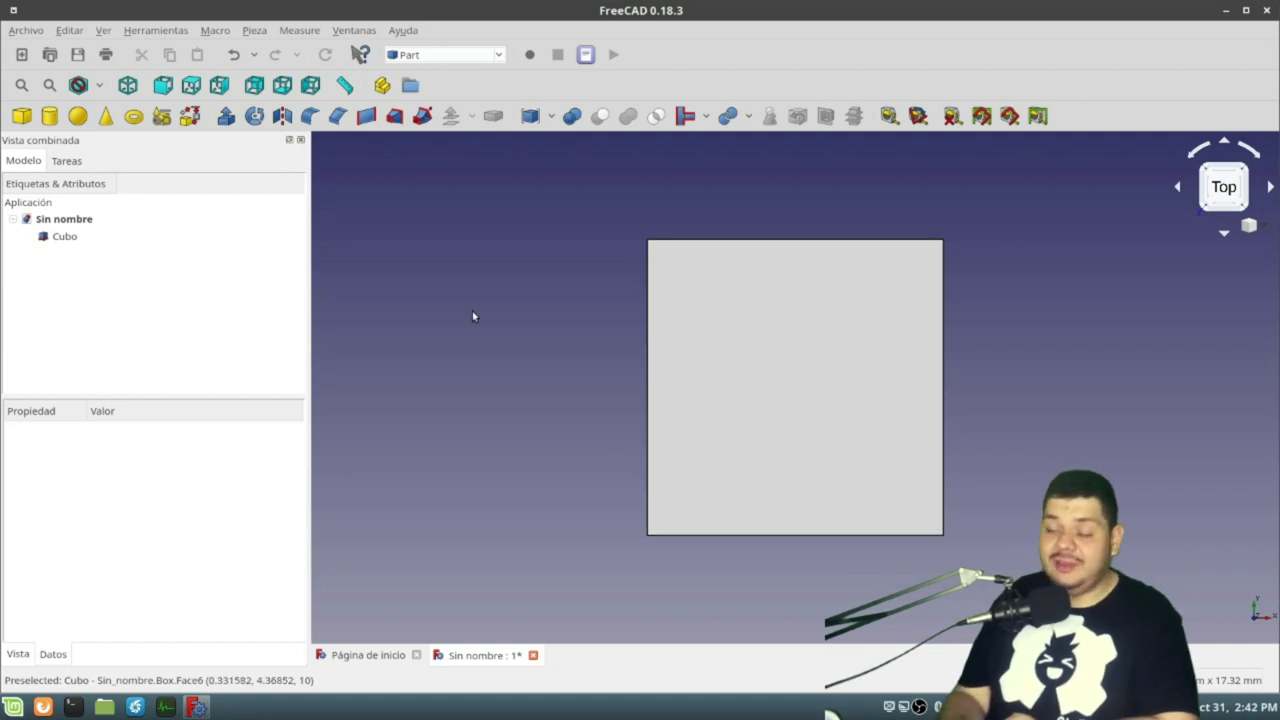
pyautogui.rightClick(472, 311)
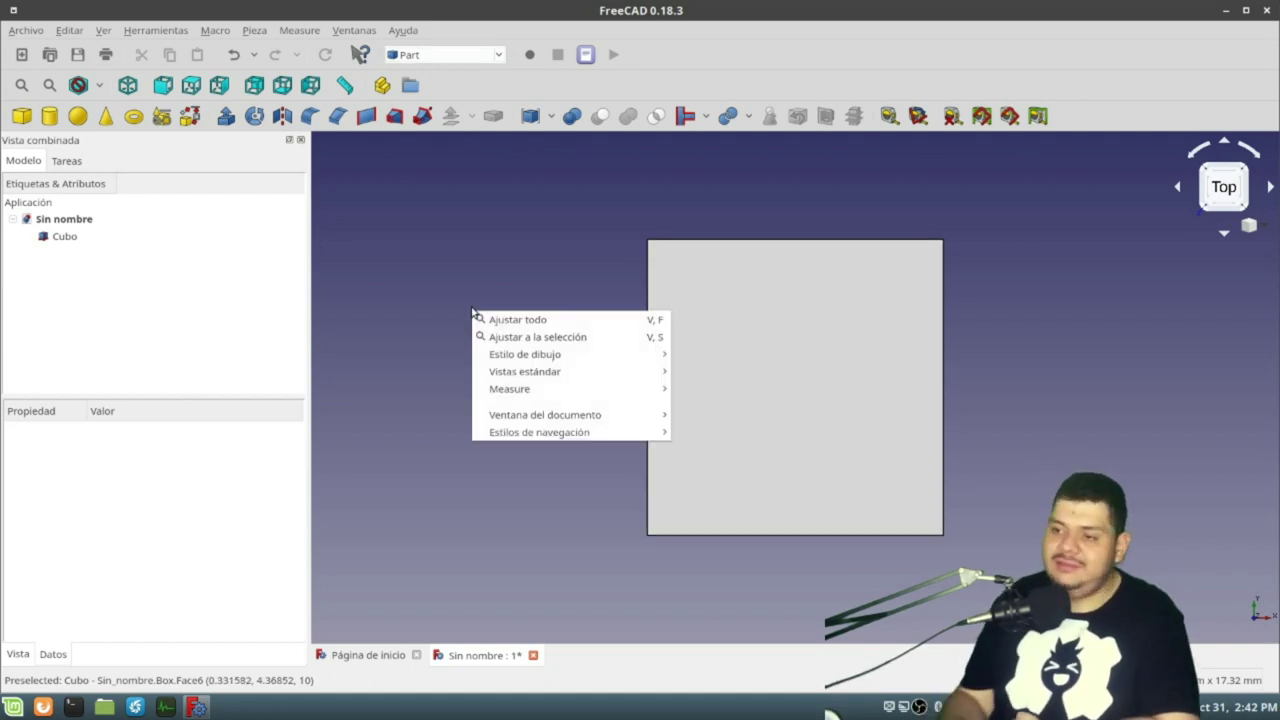
pyautogui.moveTo(545, 432)
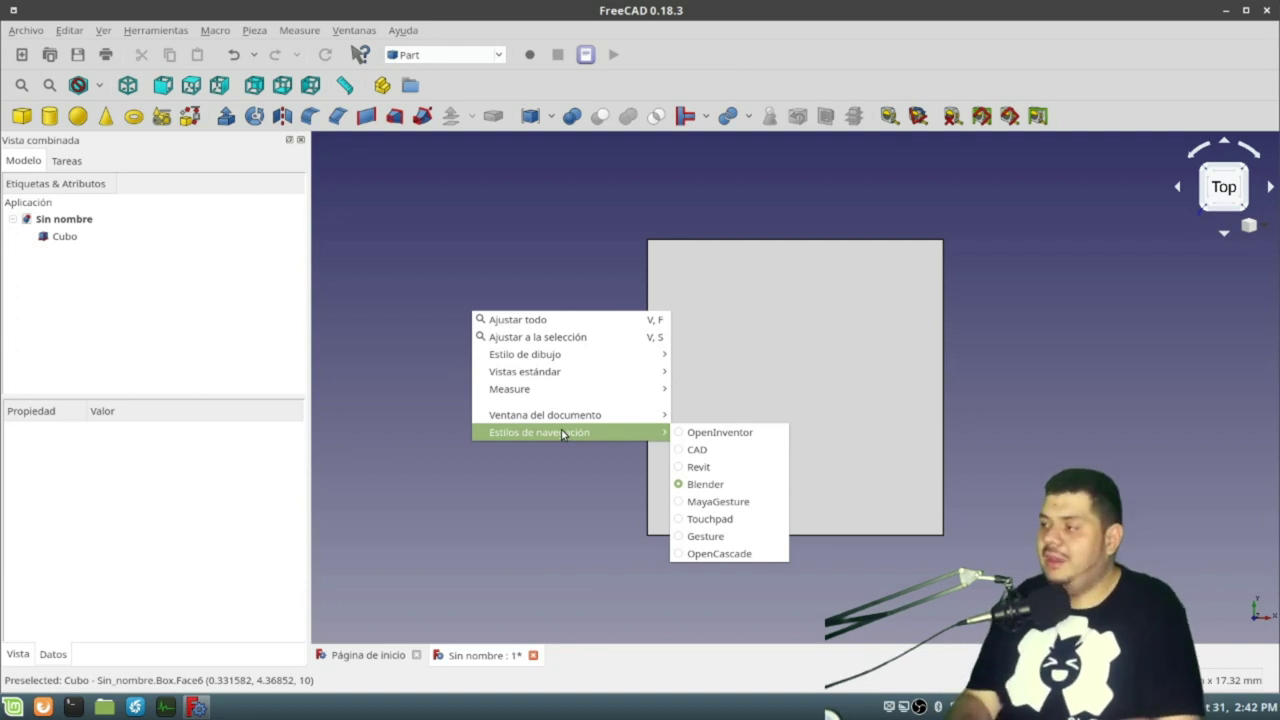
# - Use Blender navigation style and orient the cube from the top, then the right
pyautogui.click(705, 484)
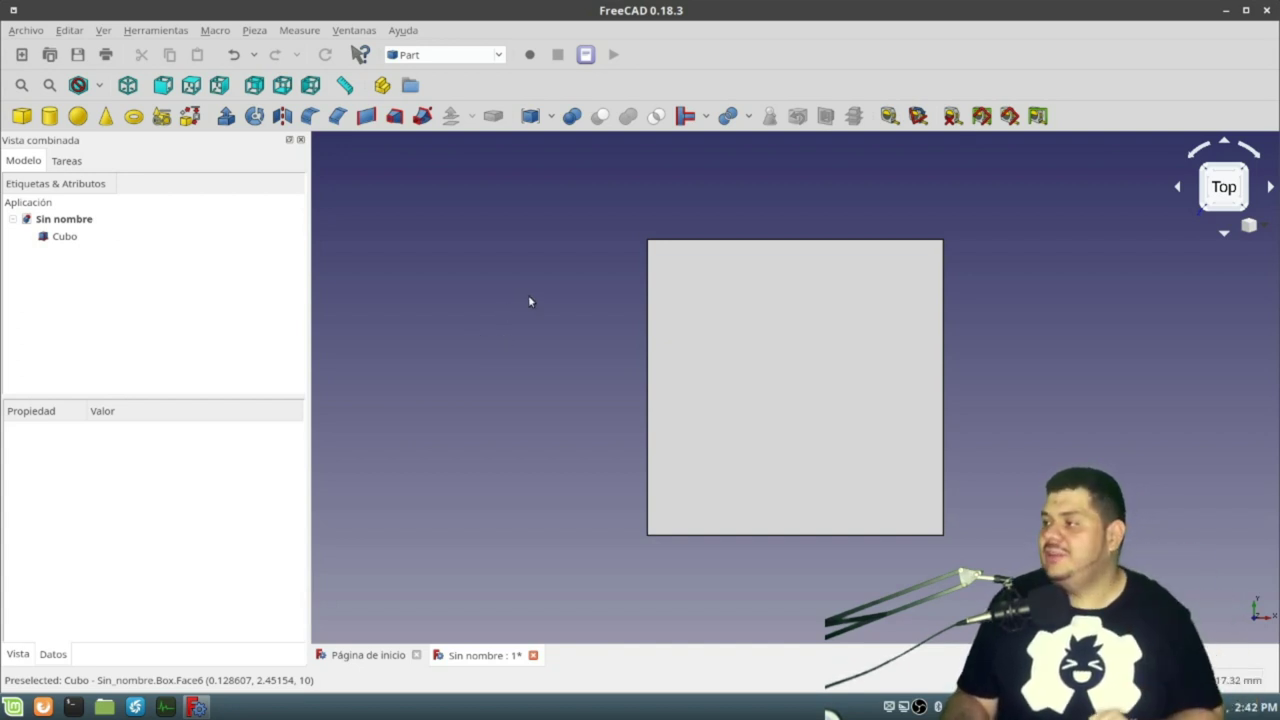
pyautogui.moveTo(530, 301)
pyautogui.mouseDown(button='middle')
pyautogui.moveTo(672, 357)
pyautogui.moveTo(557, 482)
pyautogui.moveTo(517, 374)
pyautogui.moveTo(551, 283)
pyautogui.moveTo(505, 211)
pyautogui.moveTo(429, 277)
pyautogui.moveTo(463, 314)
pyautogui.moveTo(537, 337)
pyautogui.moveTo(499, 320)
pyautogui.mouseUp(button='middle')
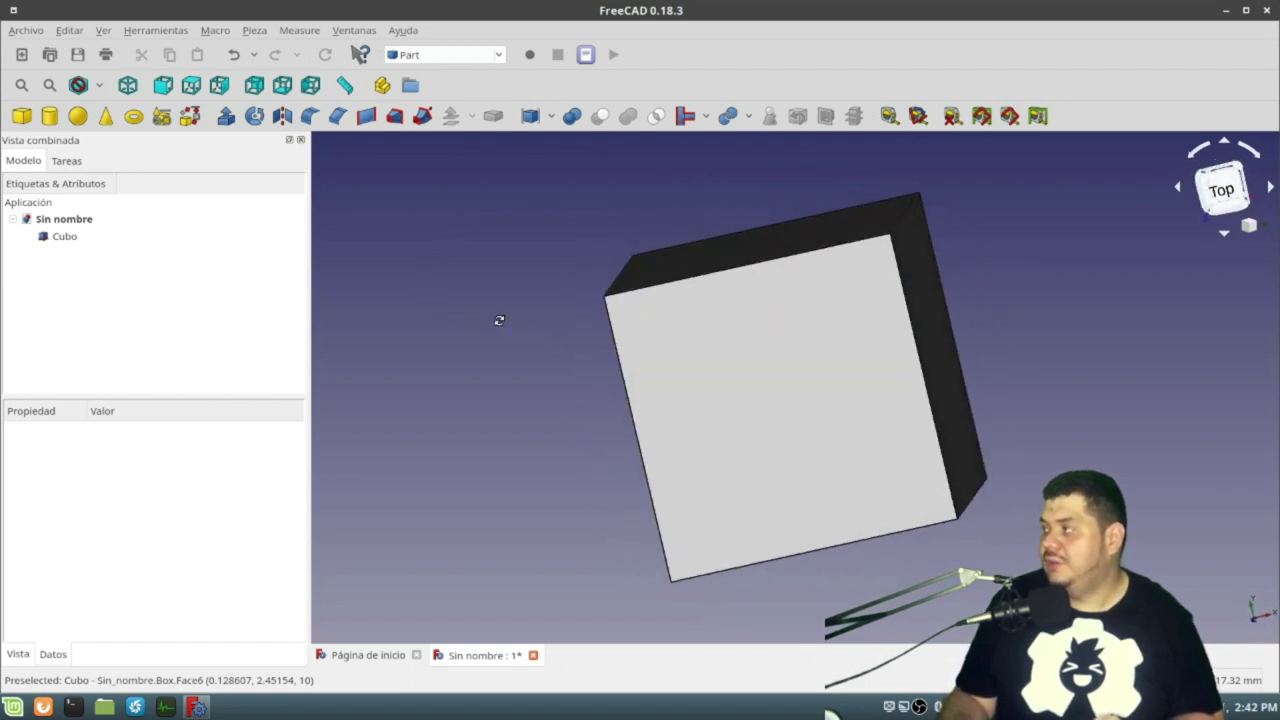
pyautogui.click(1224, 191)
pyautogui.click(1269, 190)
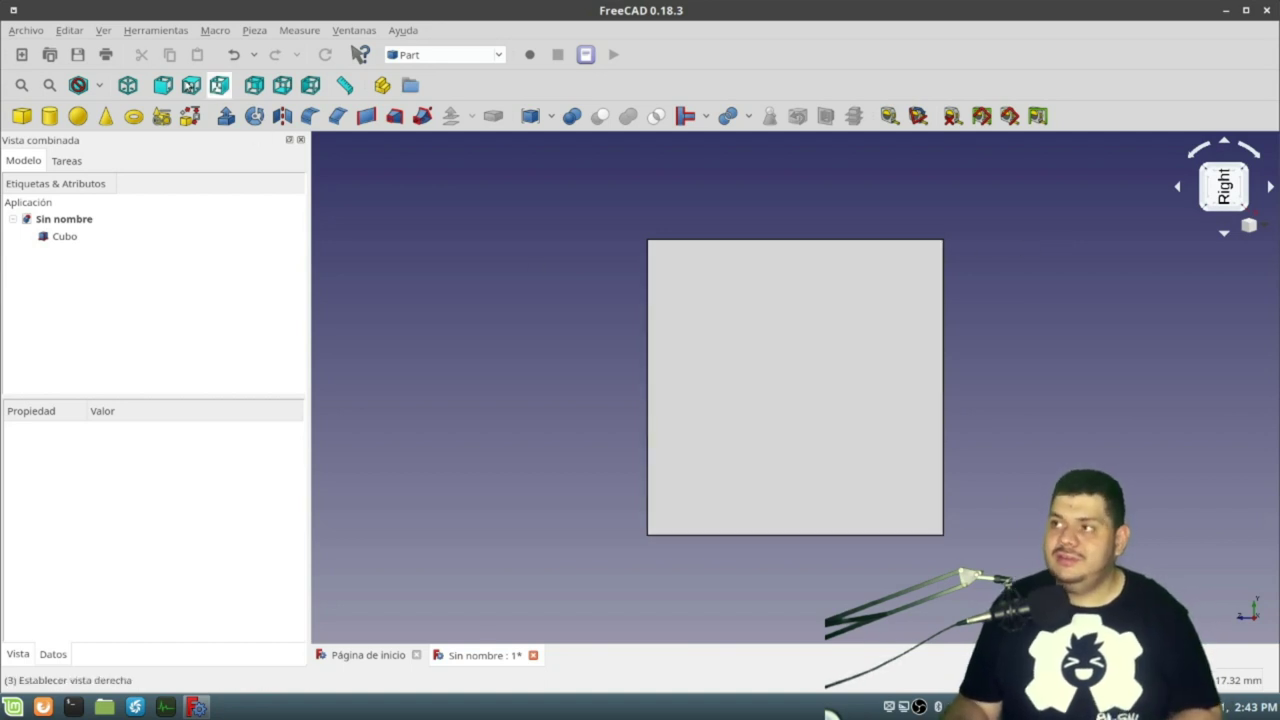
# - Open FreeCAD's Preferences from the Editar menu
pyautogui.click(79, 35)
pyautogui.click(80, 36)
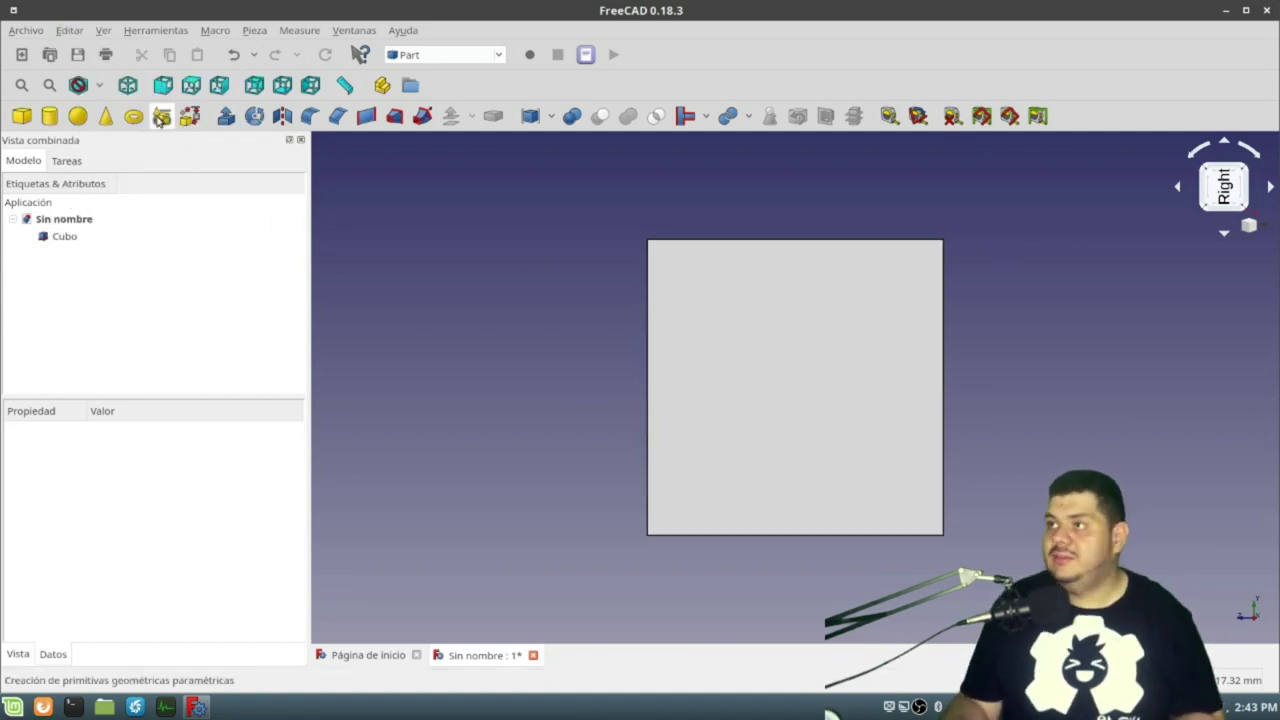
pyautogui.click(79, 36)
pyautogui.click(100, 308)
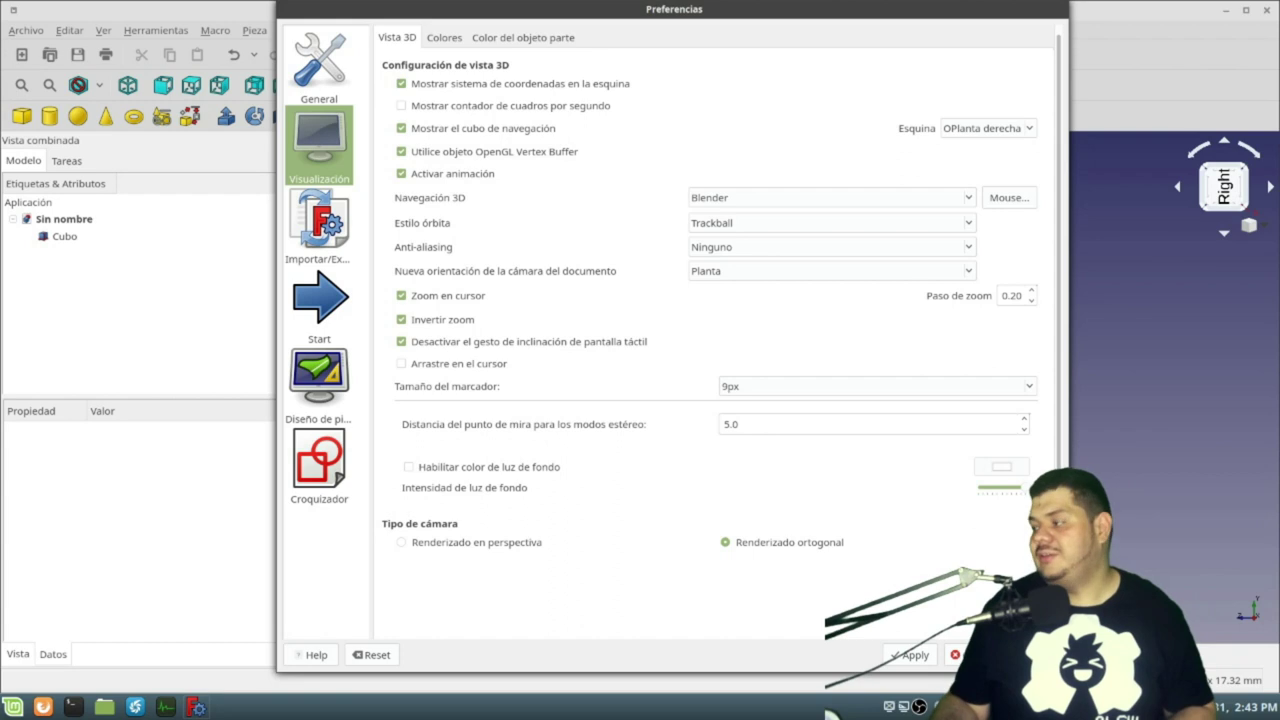
# - Close Preferences, orbit the cube obliquely, then view it from the Front
pyautogui.click(955, 656)
pyautogui.moveTo(469, 300)
pyautogui.mouseDown(button='middle')
pyautogui.moveTo(751, 380)
pyautogui.moveTo(806, 293)
pyautogui.moveTo(660, 214)
pyautogui.moveTo(451, 257)
pyautogui.moveTo(517, 394)
pyautogui.moveTo(562, 416)
pyautogui.mouseUp(button='middle')
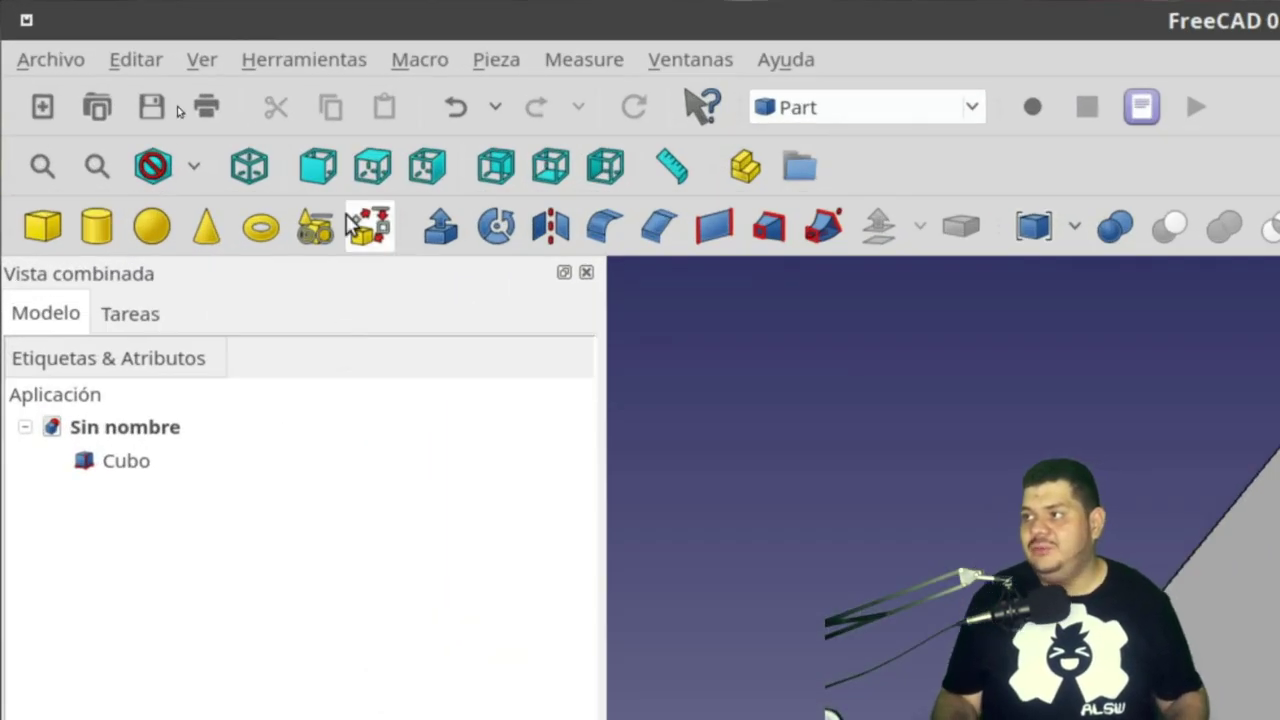
pyautogui.click(337, 178)
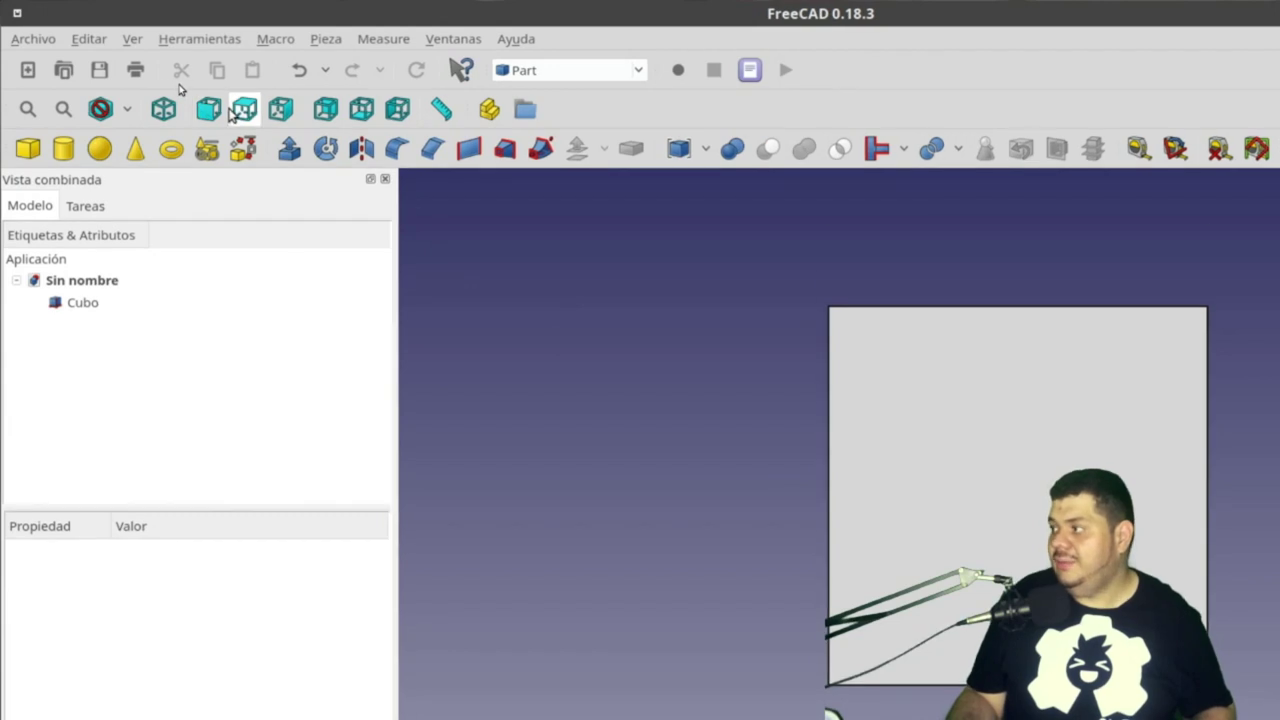
# - Check the cube from the Right, Rear and Left standard views
pyautogui.click(279, 112)
pyautogui.click(314, 112)
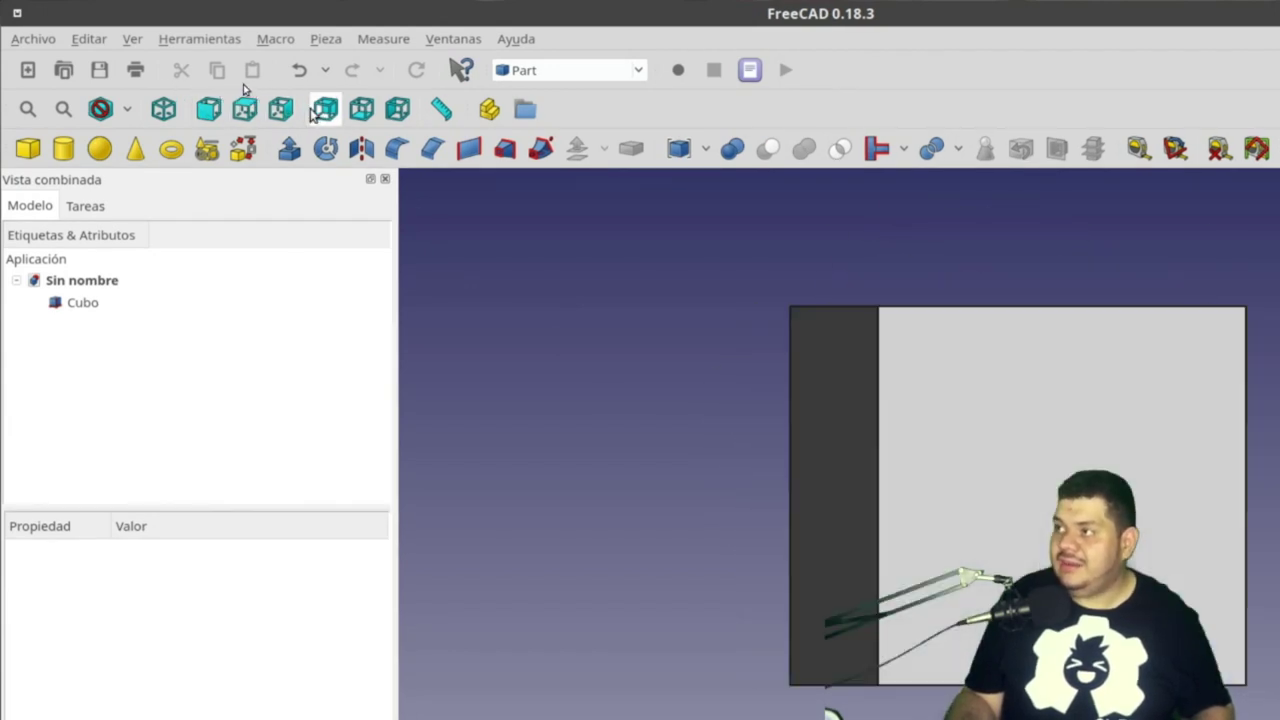
pyautogui.click(403, 115)
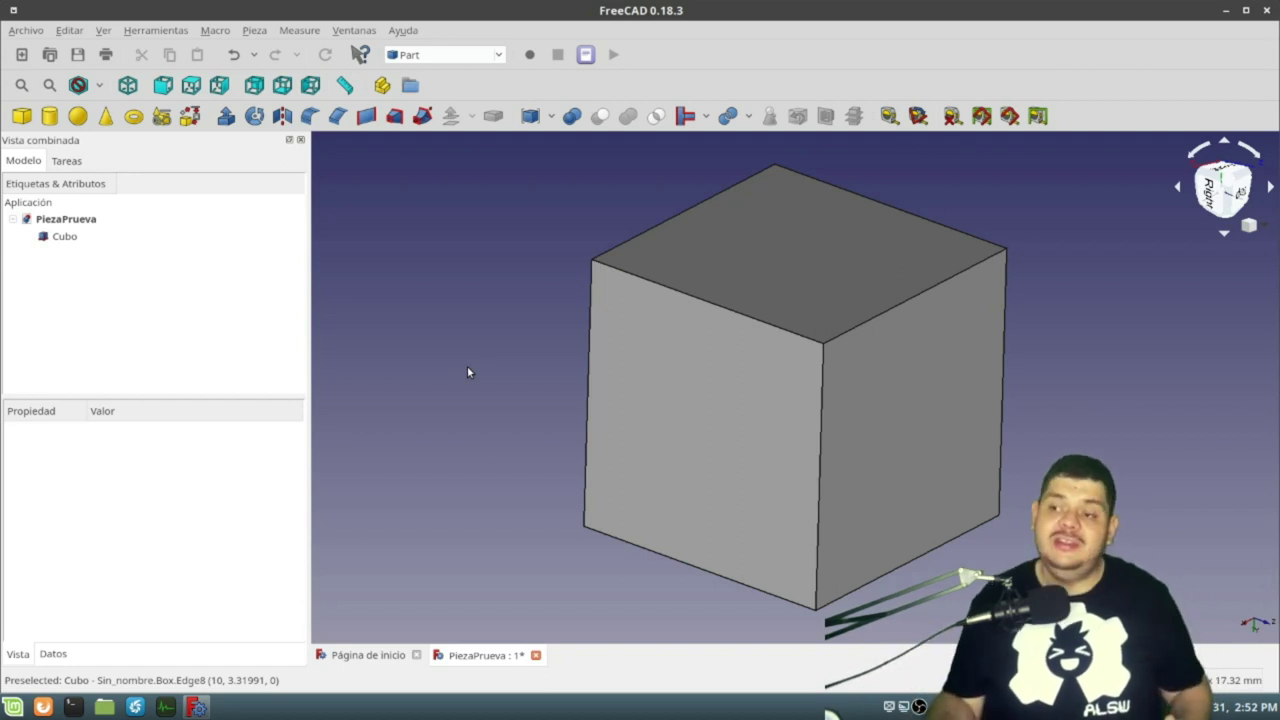
pyautogui.moveTo(480, 341); pyautogui.dragTo(336, 365, button='middle')
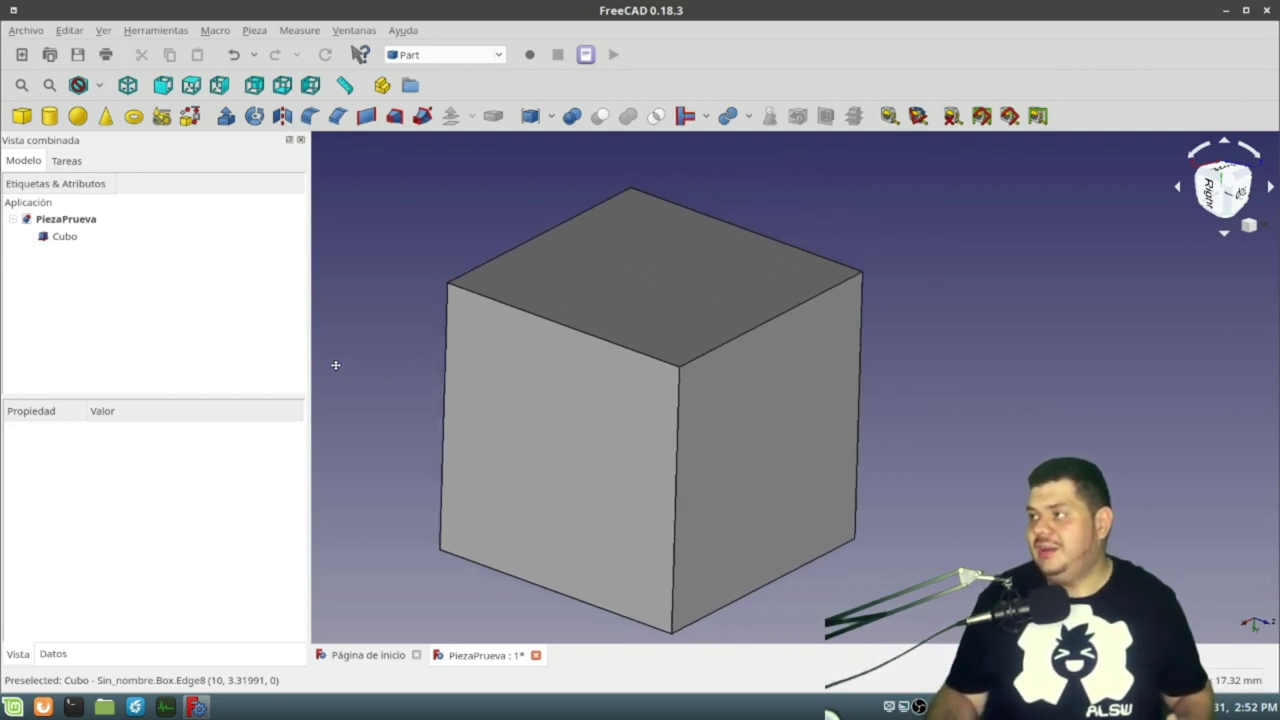
pyautogui.moveTo(997, 354); pyautogui.dragTo(536, 403, button='middle')
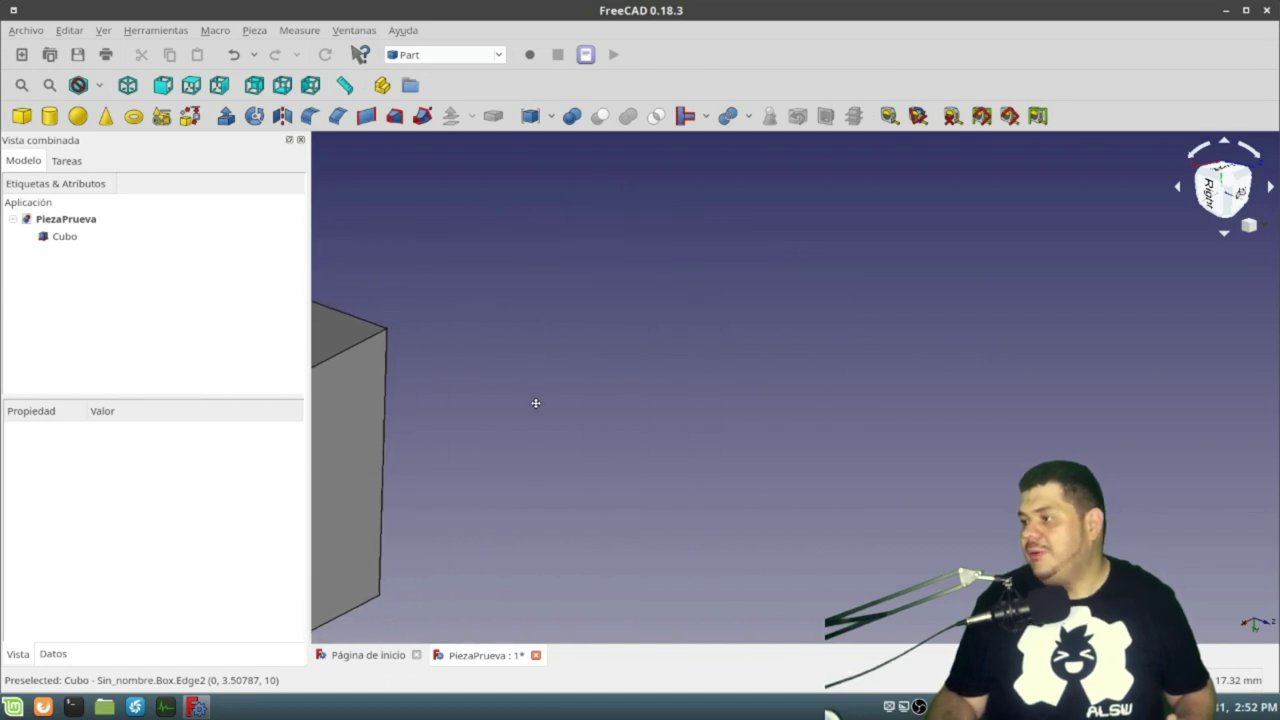
pyautogui.moveTo(386, 437); pyautogui.dragTo(991, 297, button='middle')
pyautogui.moveTo(558, 453)
pyautogui.mouseDown(button='middle')
pyautogui.moveTo(763, 337)
pyautogui.moveTo(666, 397)
pyautogui.mouseUp(button='middle')
pyautogui.scroll(-3, 666, 397)
pyautogui.moveTo(771, 391)
pyautogui.mouseDown(button='middle')
pyautogui.moveTo(805, 485)
pyautogui.moveTo(583, 437)
pyautogui.moveTo(574, 229)
pyautogui.moveTo(569, 271)
pyautogui.mouseUp(button='middle')
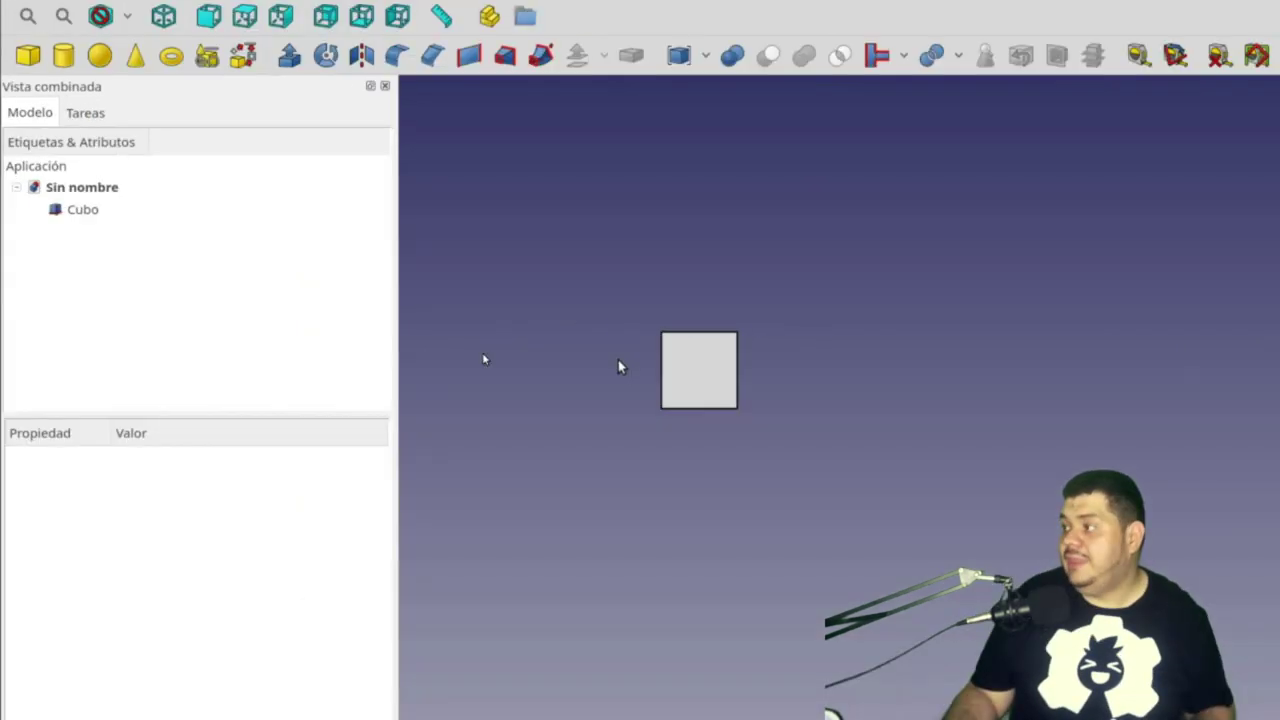
pyautogui.scroll(-5, 616, 367)
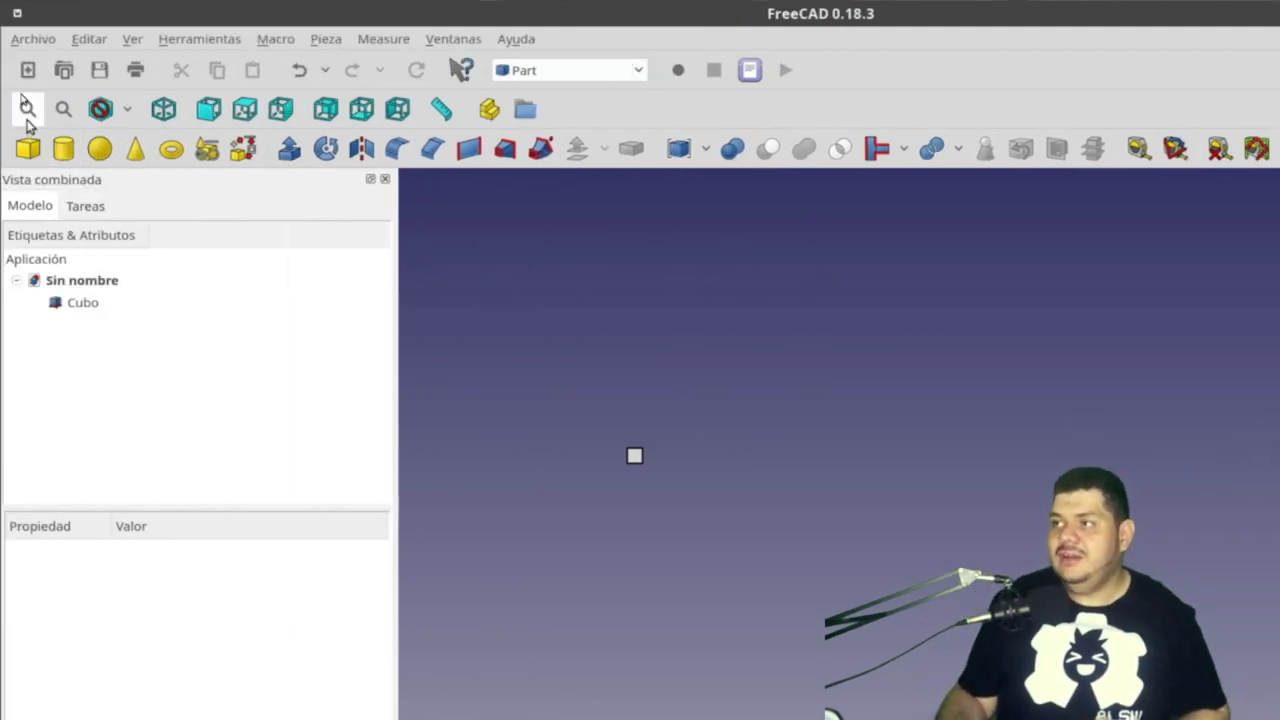
# - Fit the cube to the view and try the wireframe, shaded and points draw styles
pyautogui.click(27, 107)
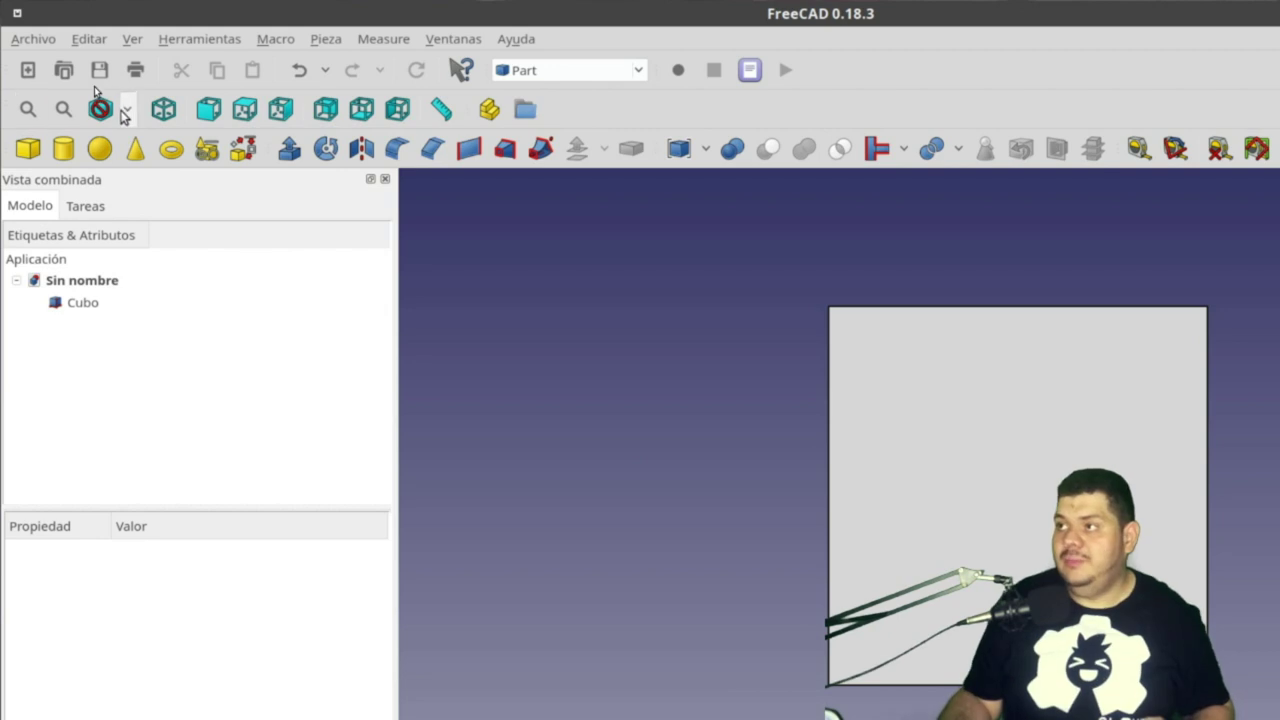
pyautogui.click(127, 108)
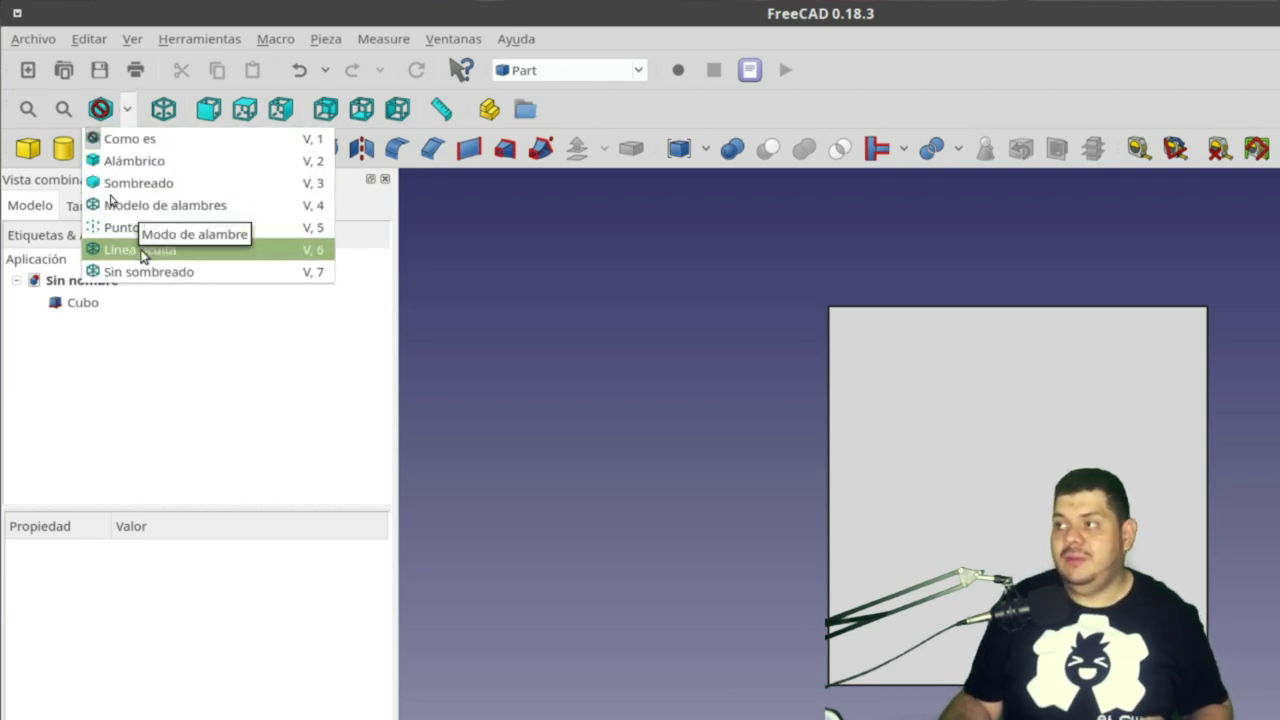
pyautogui.click(150, 205)
pyautogui.click(130, 116)
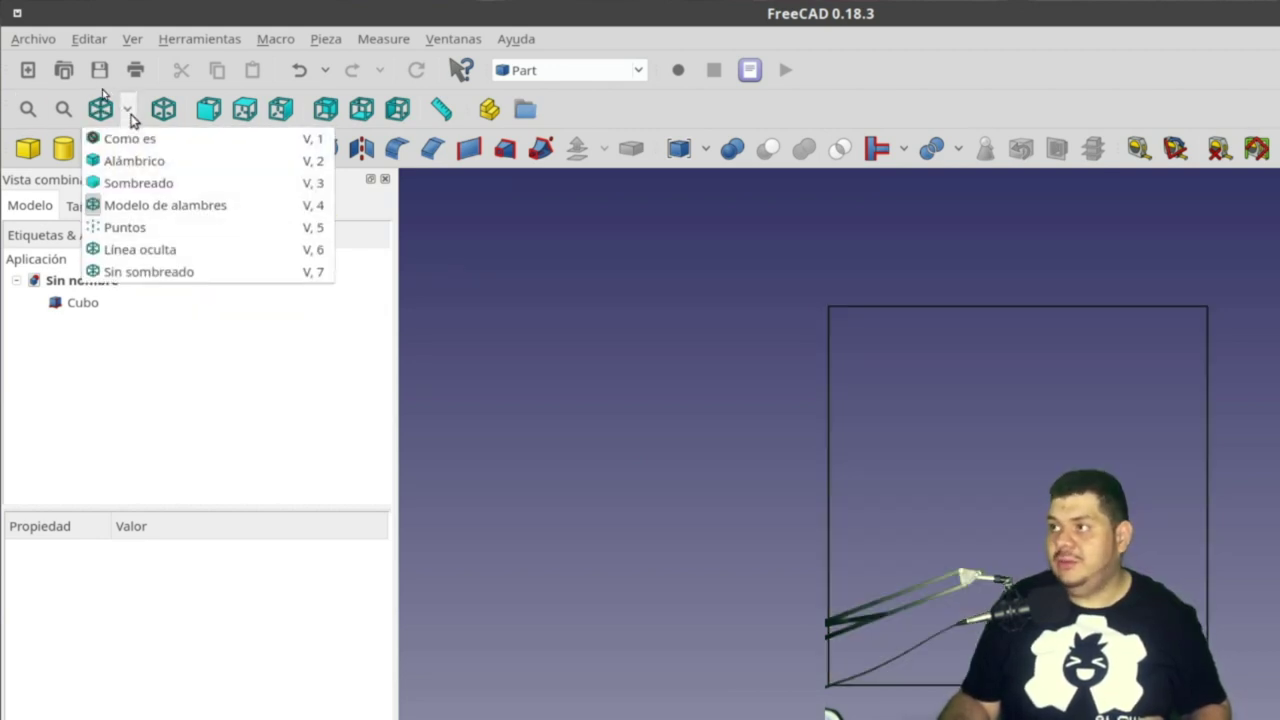
pyautogui.click(367, 281)
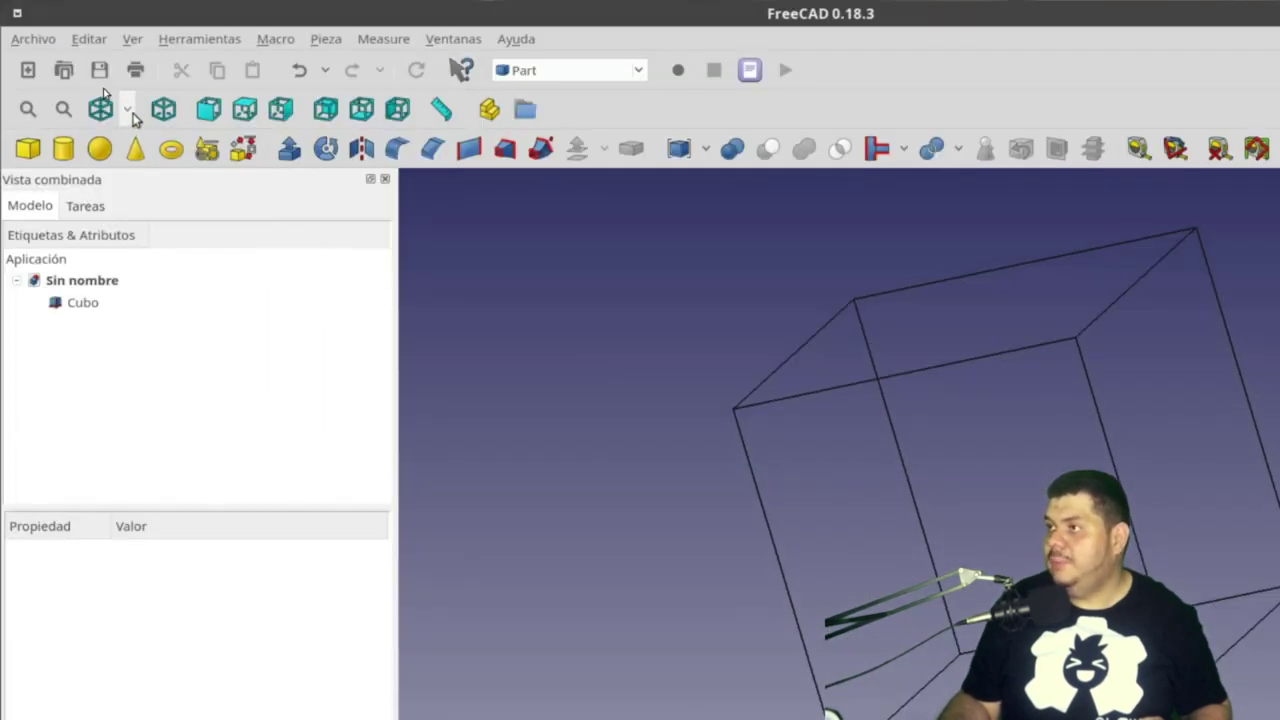
pyautogui.click(130, 116)
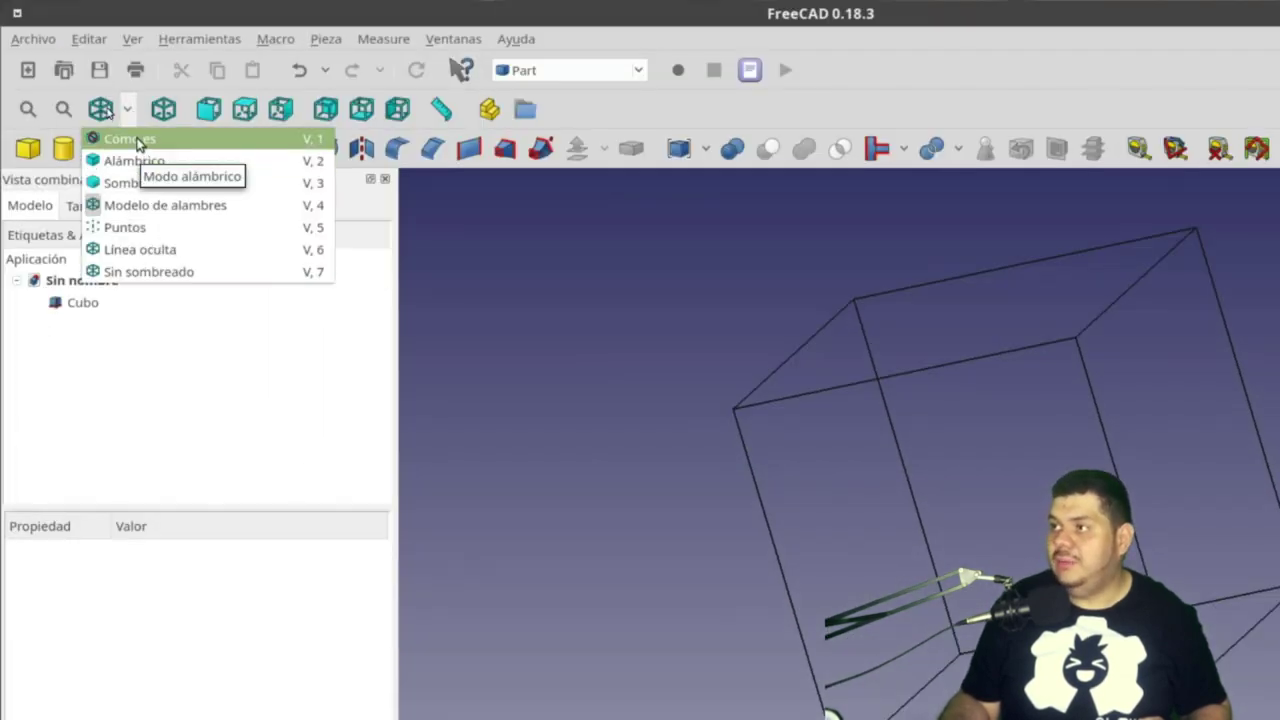
pyautogui.click(138, 137)
pyautogui.click(128, 111)
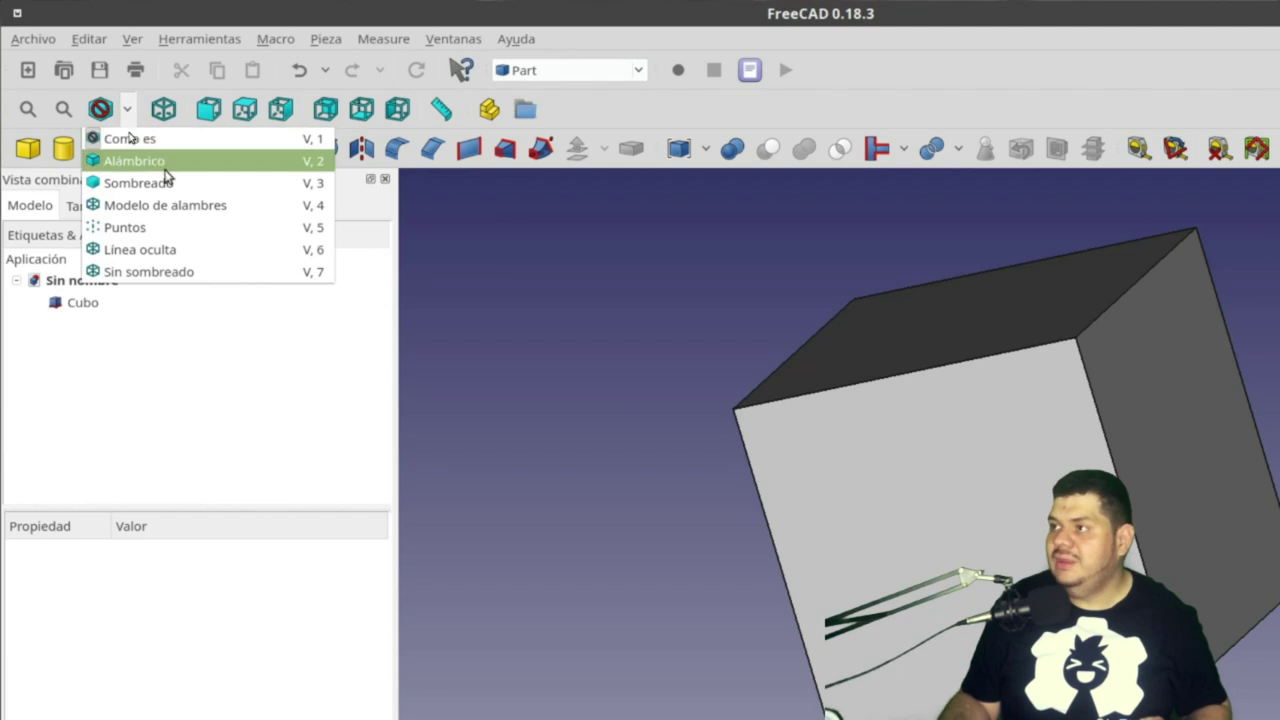
pyautogui.click(160, 162)
pyautogui.click(127, 109)
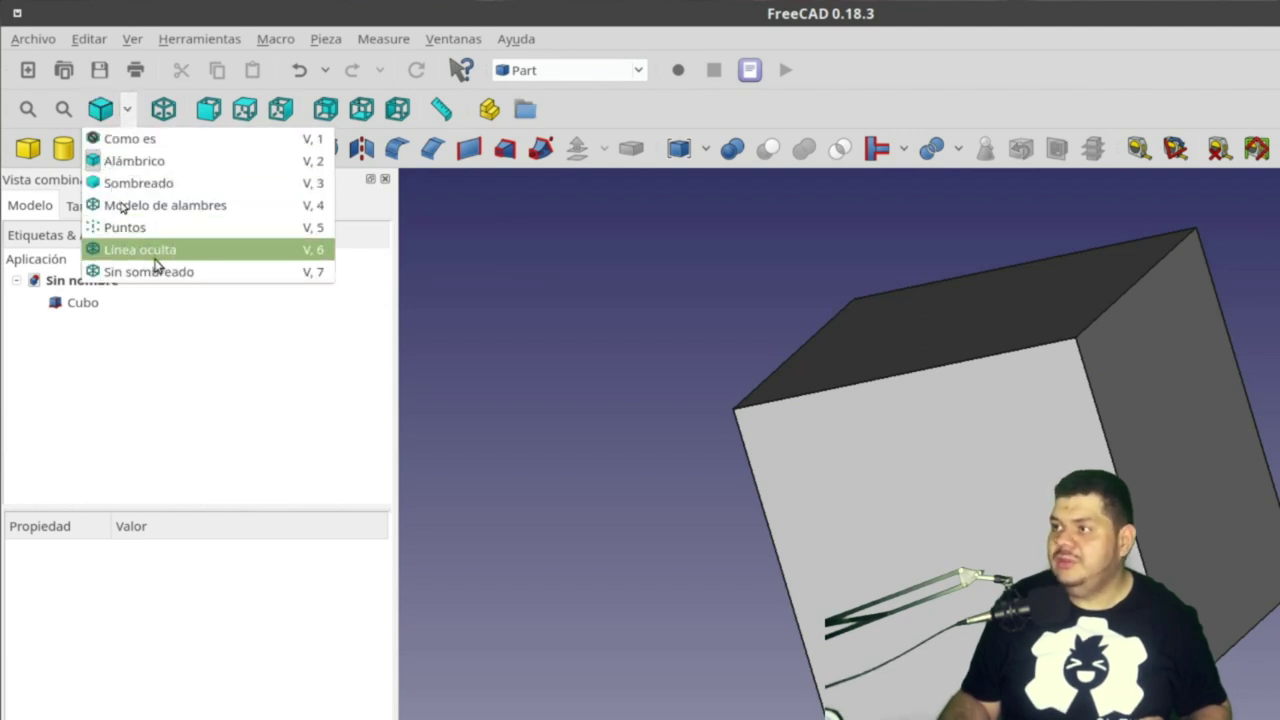
pyautogui.click(140, 225)
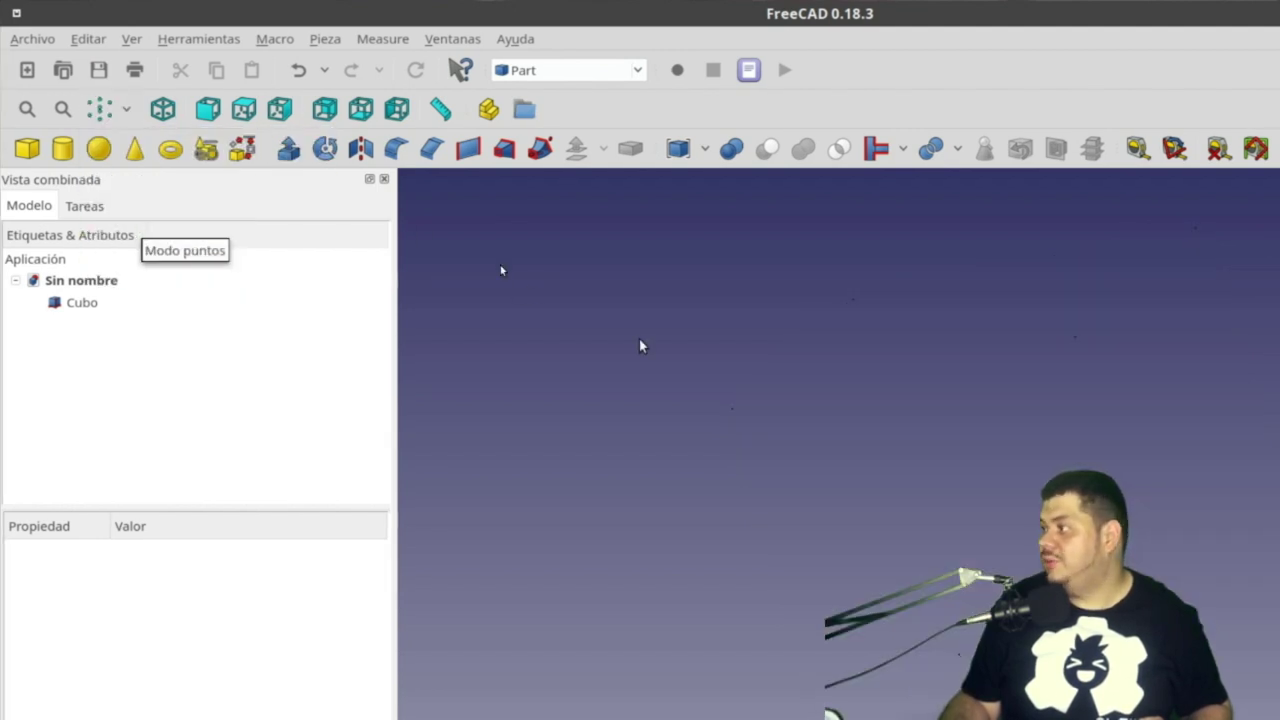
# - Restore the cube's normal display and start saving the document as PiezaPrueva
pyautogui.click(128, 111)
pyautogui.click(128, 137)
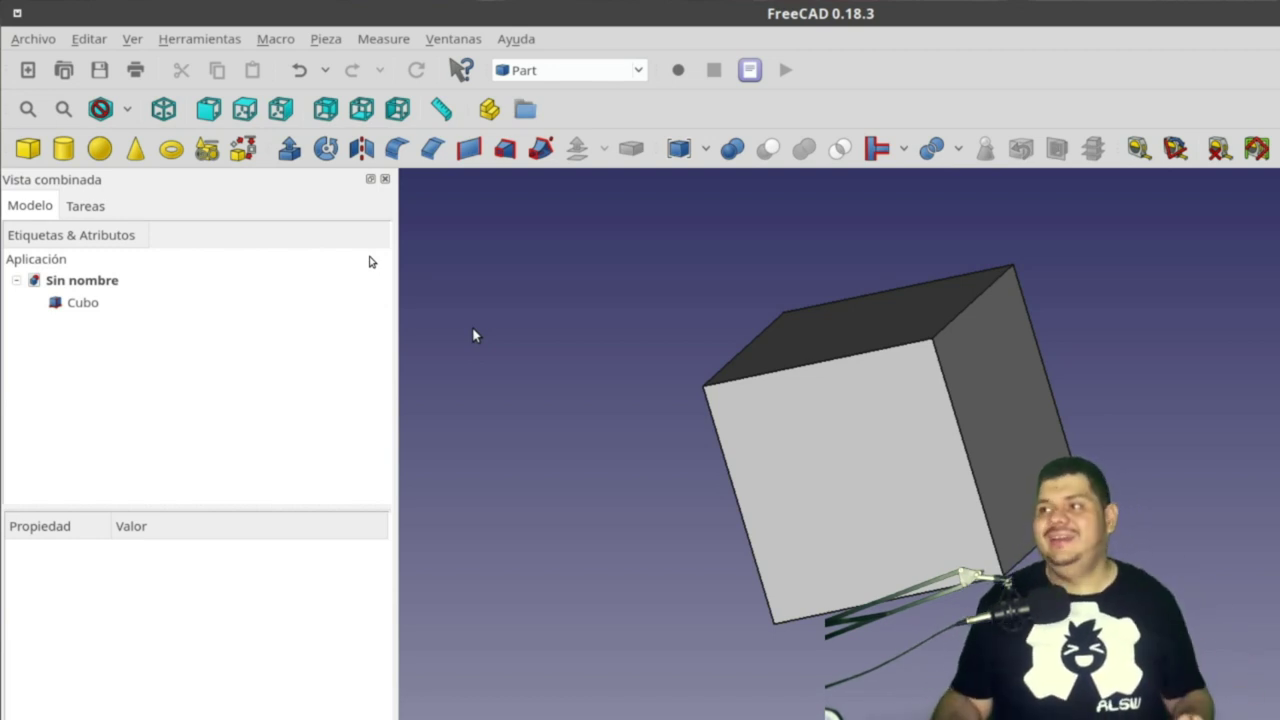
pyautogui.hotkey('ctrl', 's')
pyautogui.write('PiezaPrueva')
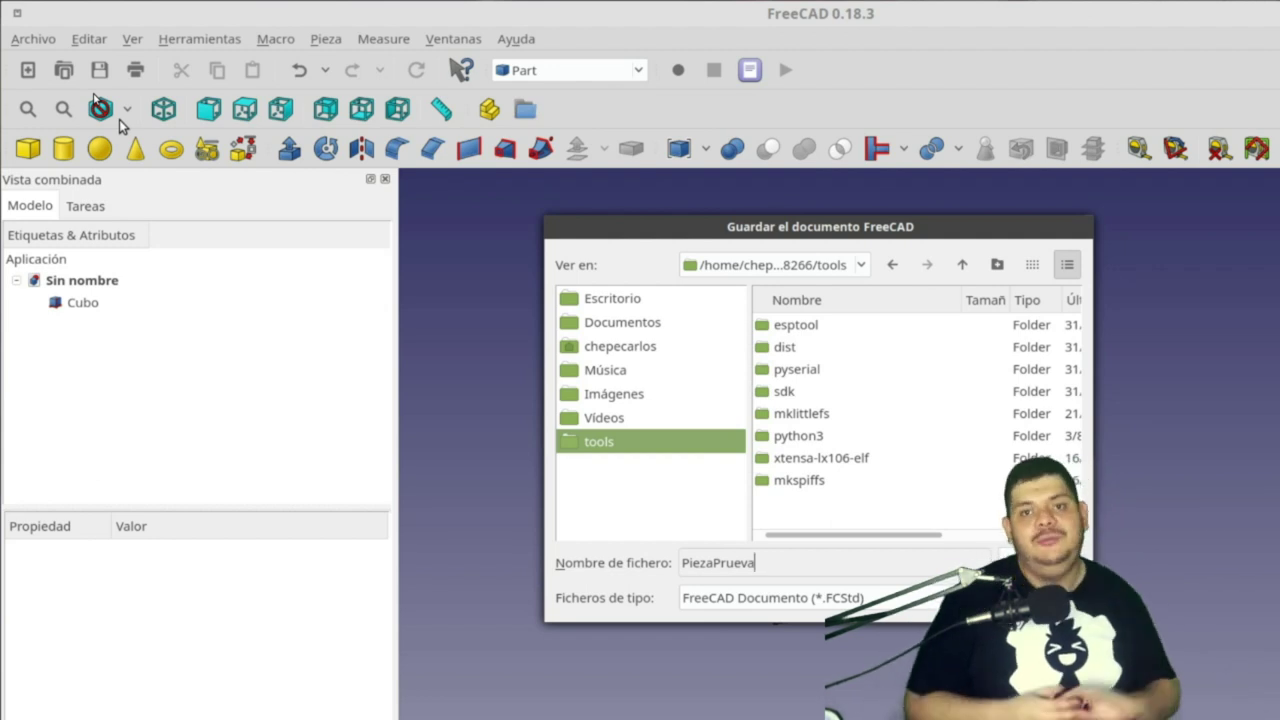
# - Save PiezaPrueva.FCStd in the tools folder and select Cubo in the model tree
pyautogui.press('Return')
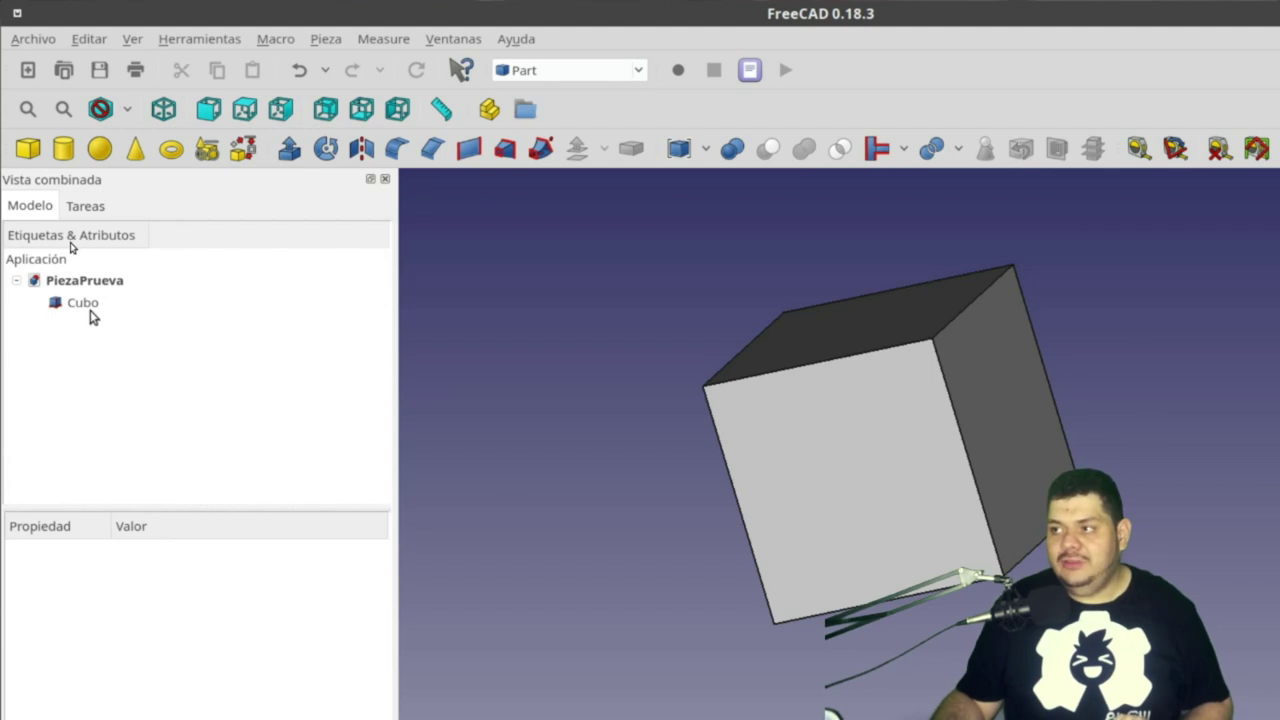
pyautogui.click(82, 304)
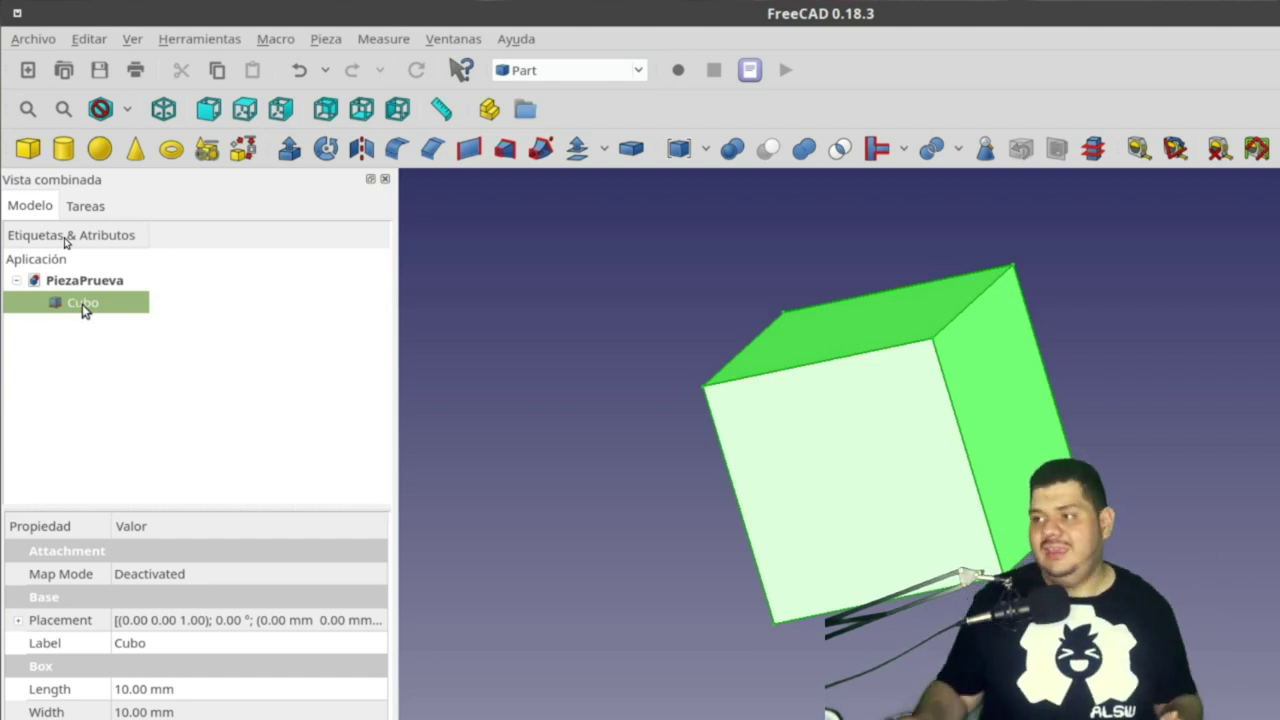
# - Rename the tree object 'Cubo' to 'CuboHolaMundo' and reselect it
pyautogui.rightClick(82, 305)
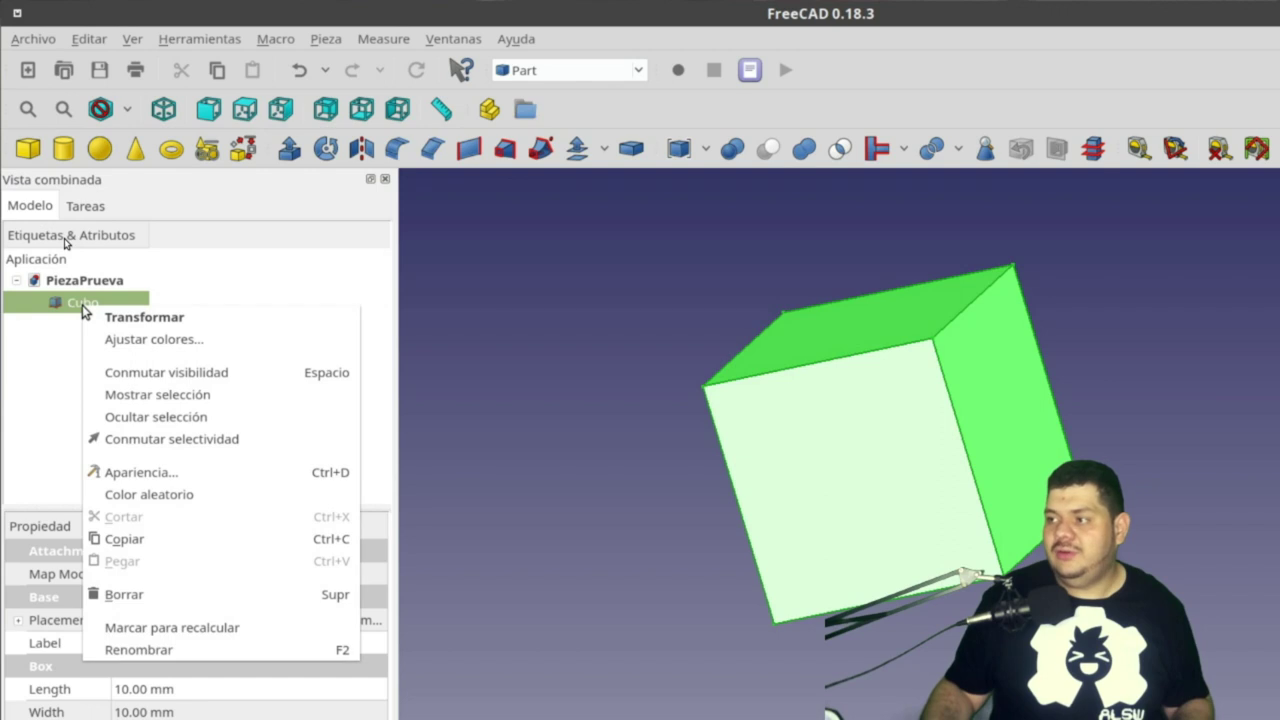
pyautogui.click(62, 307)
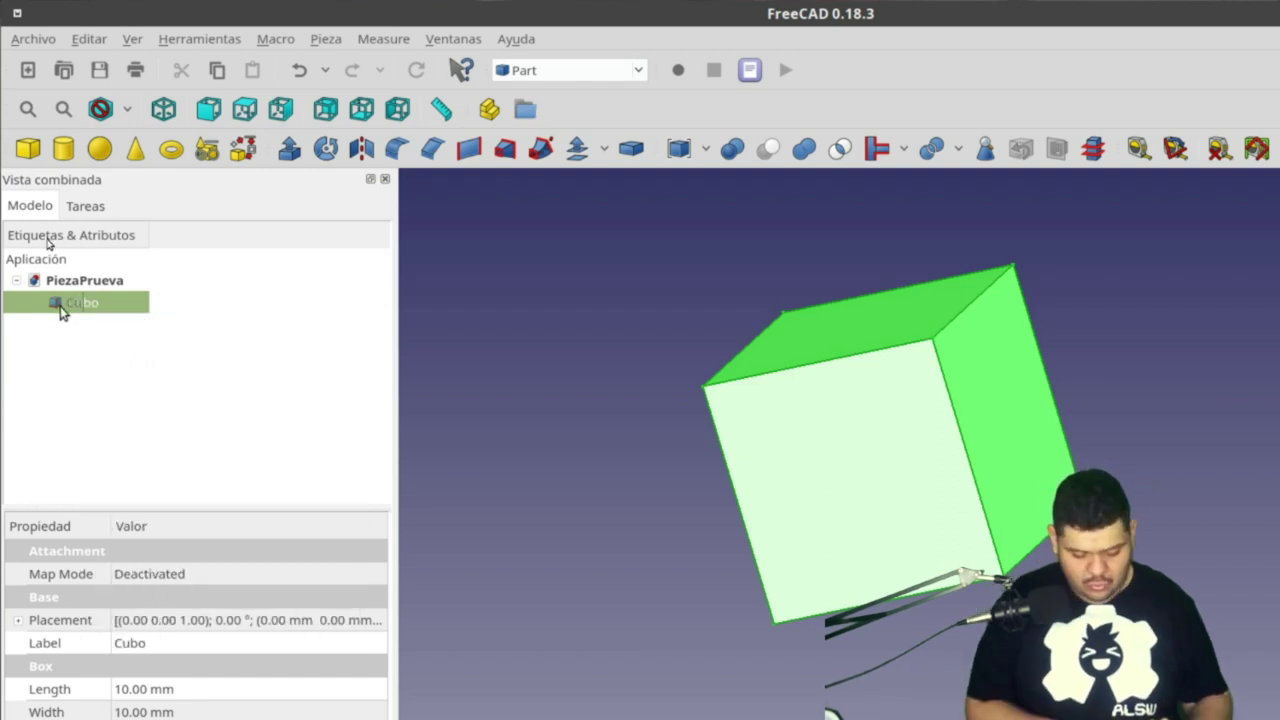
pyautogui.write('HolaMundo')
pyautogui.press('Return')
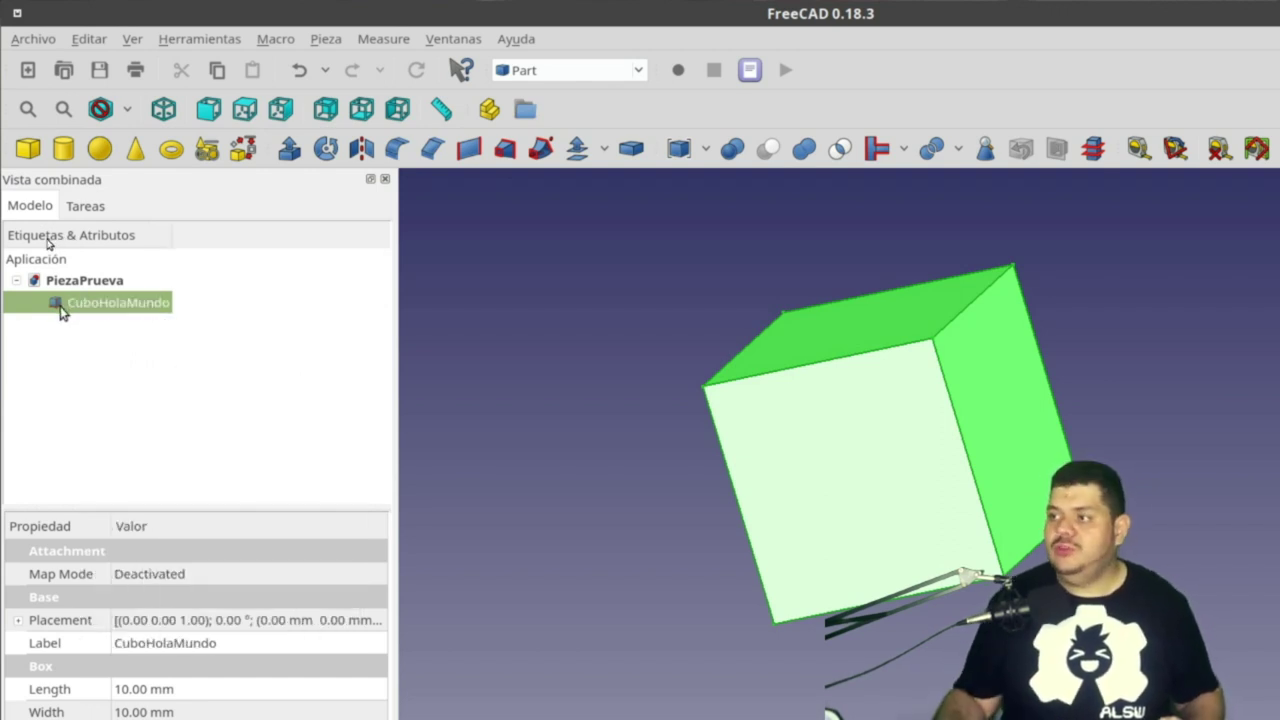
pyautogui.click(122, 302)
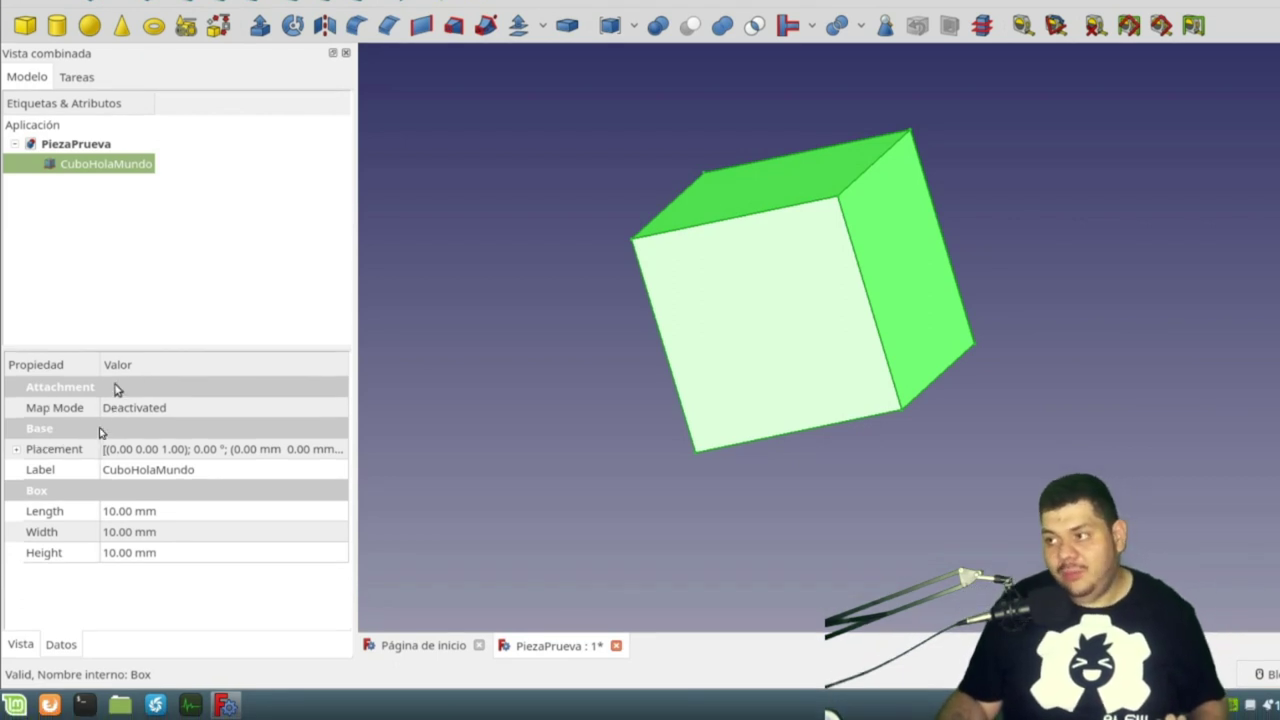
# - Set the box's Length to 30 mm and Width to 20 mm, keeping Height at 10 mm
pyautogui.click(17, 450)
pyautogui.click(17, 450)
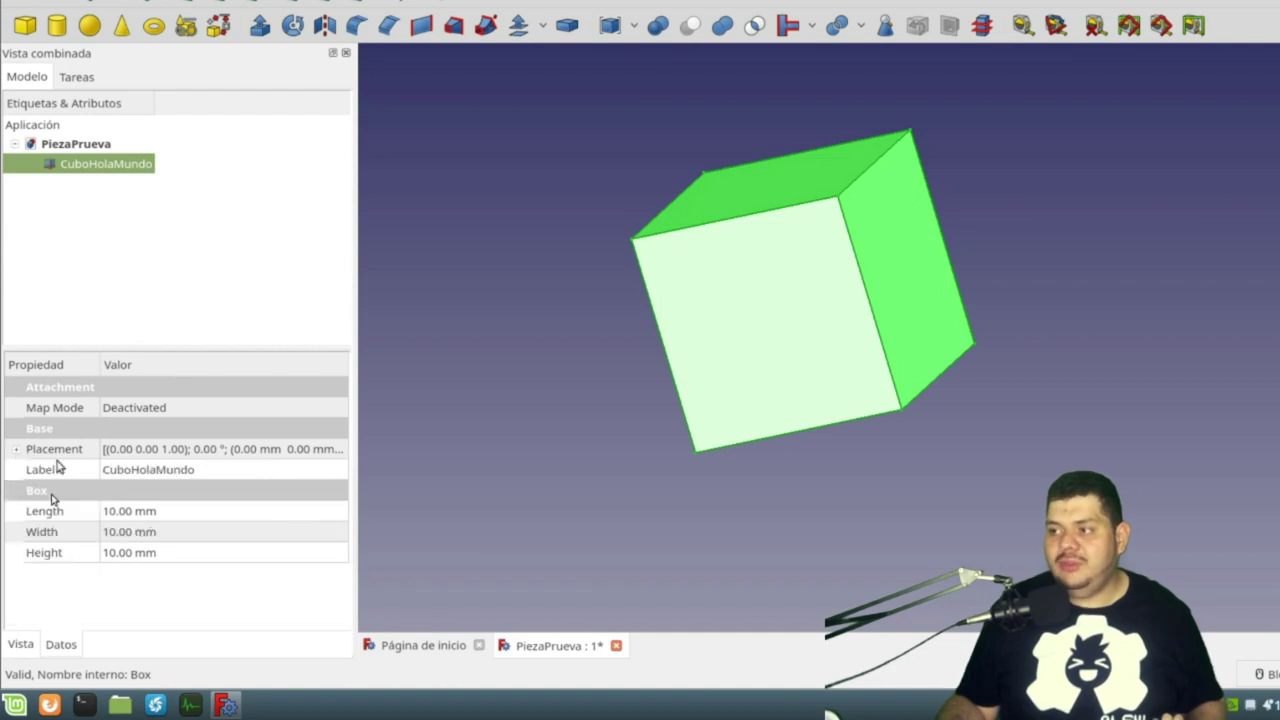
pyautogui.click(15, 451)
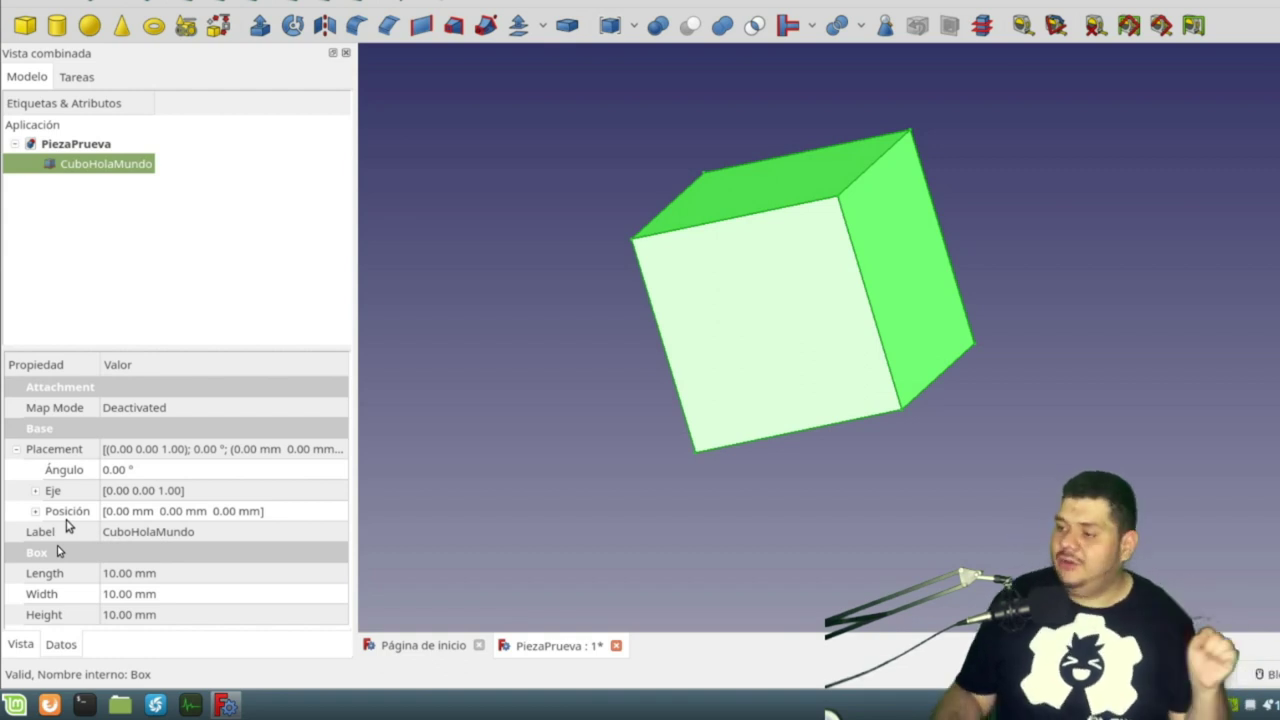
pyautogui.click(108, 574)
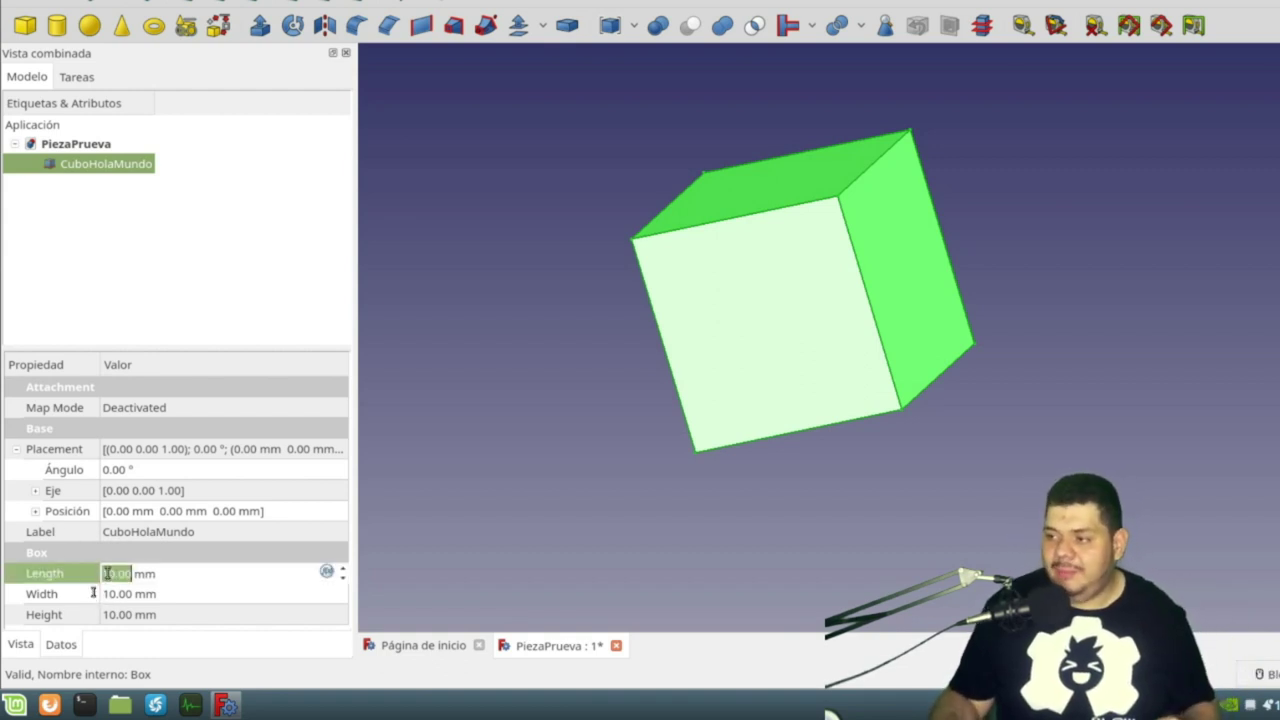
pyautogui.write('30')
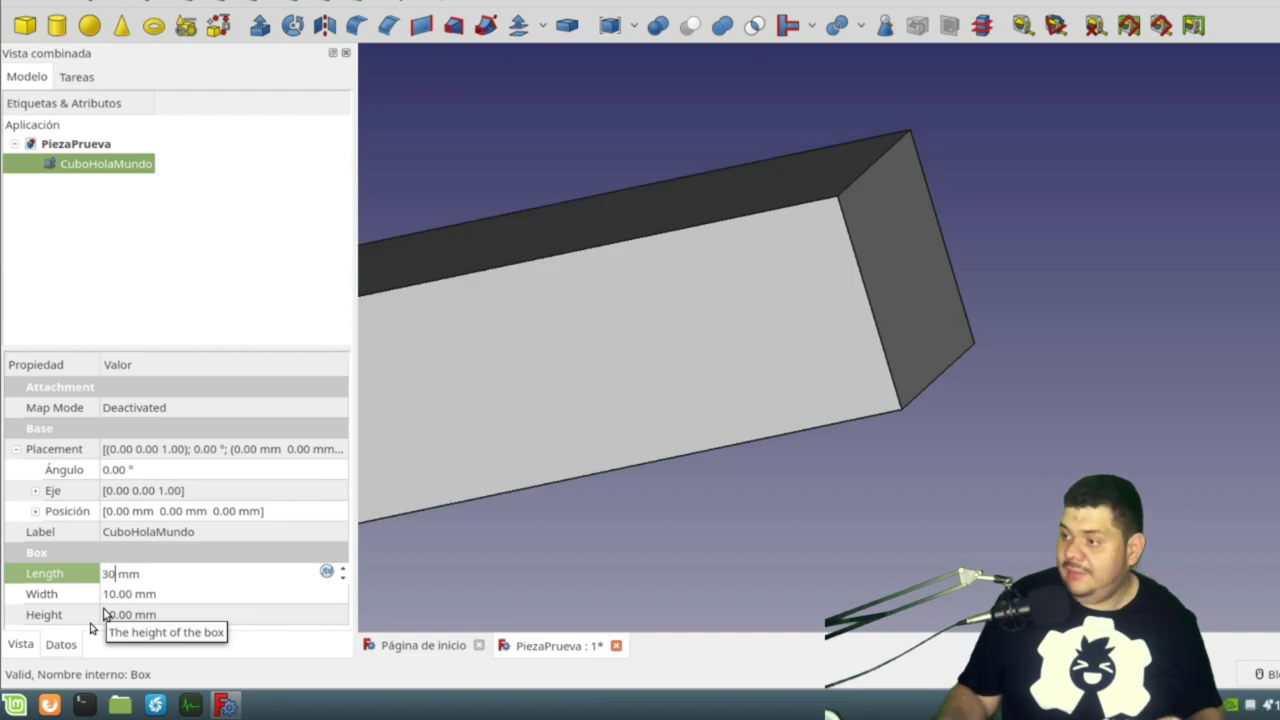
pyautogui.click(108, 595)
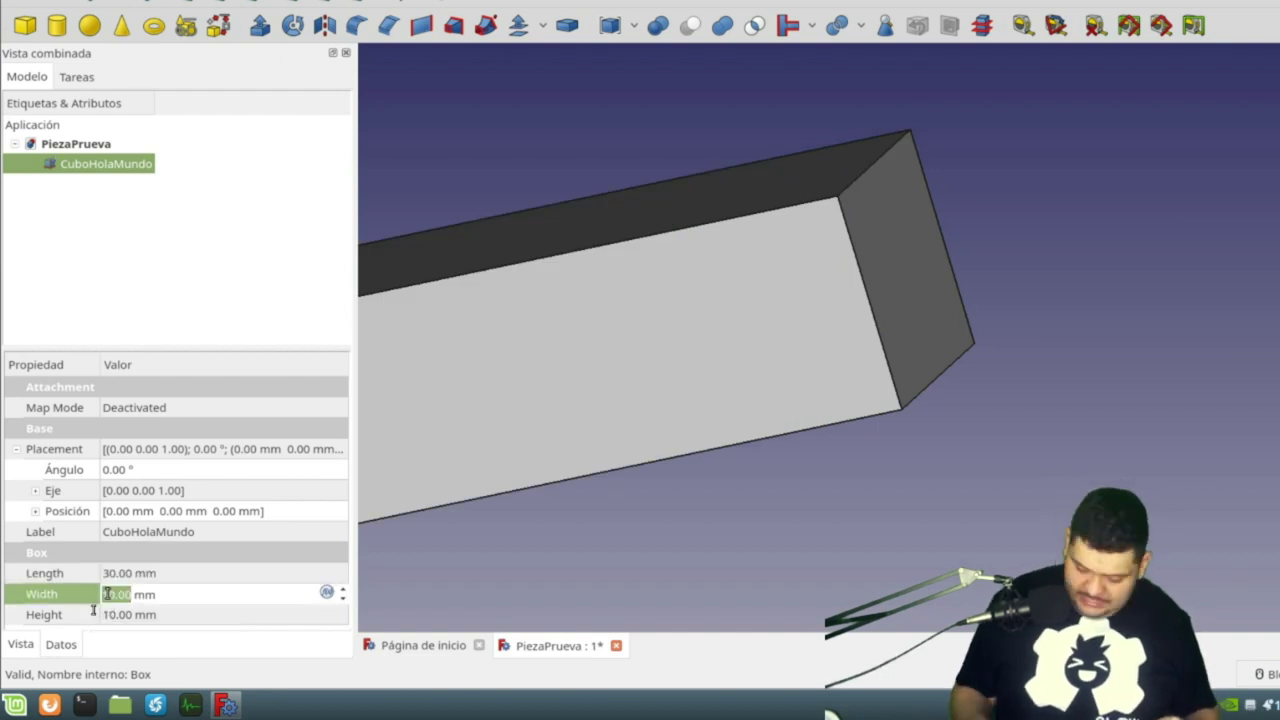
pyautogui.write('20')
pyautogui.press('Return')
pyautogui.press('0')
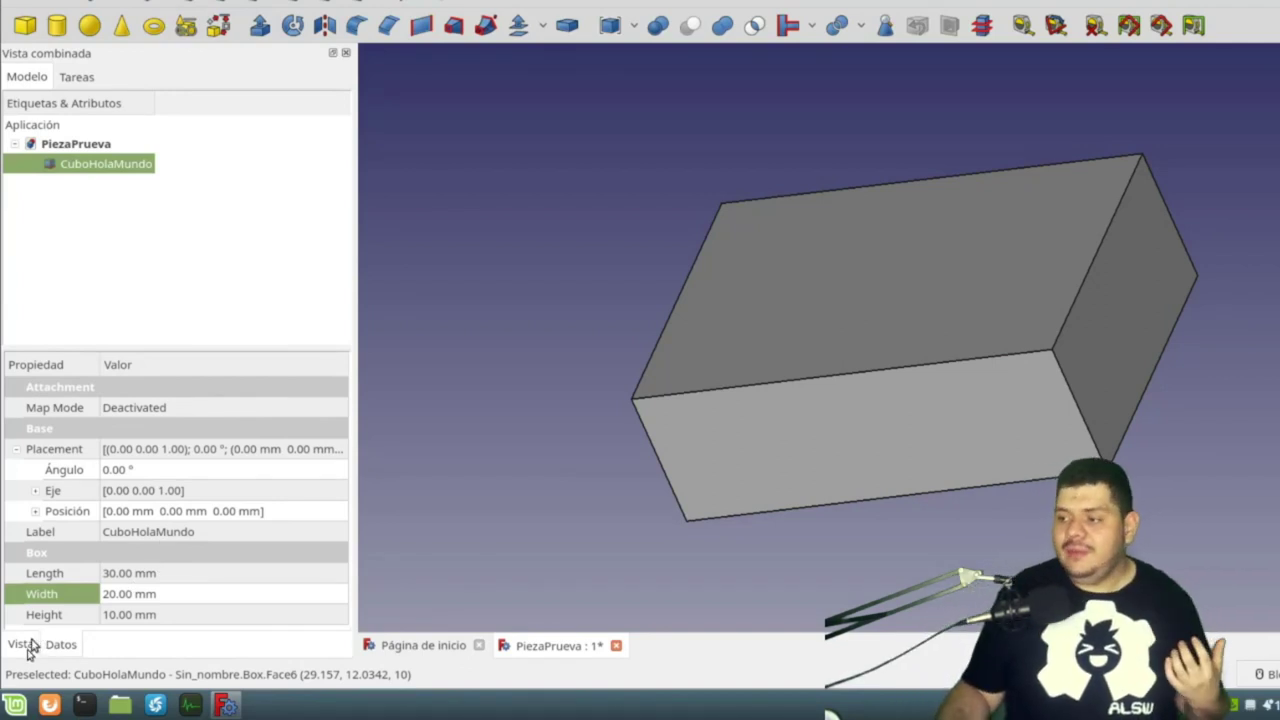
# - Set the box's display Transparency to 20 in its View properties
pyautogui.click(28, 645)
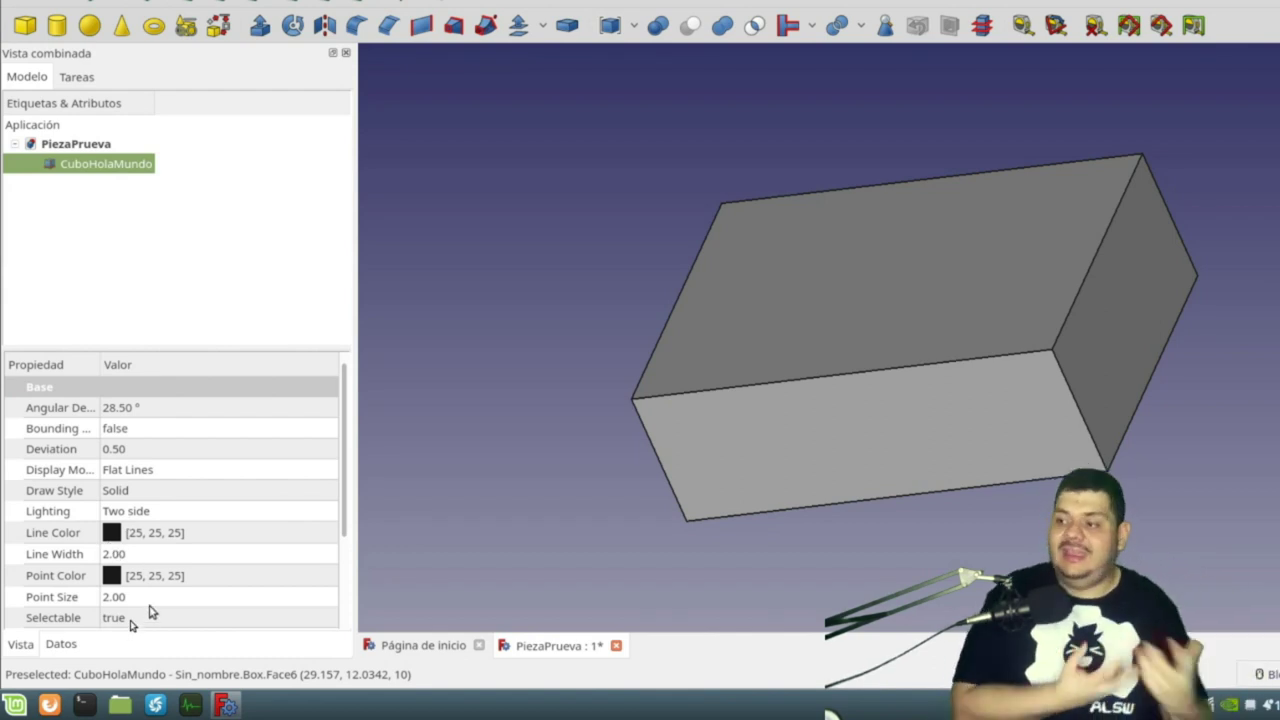
pyautogui.scroll(-2, 272, 590)
pyautogui.click(209, 576)
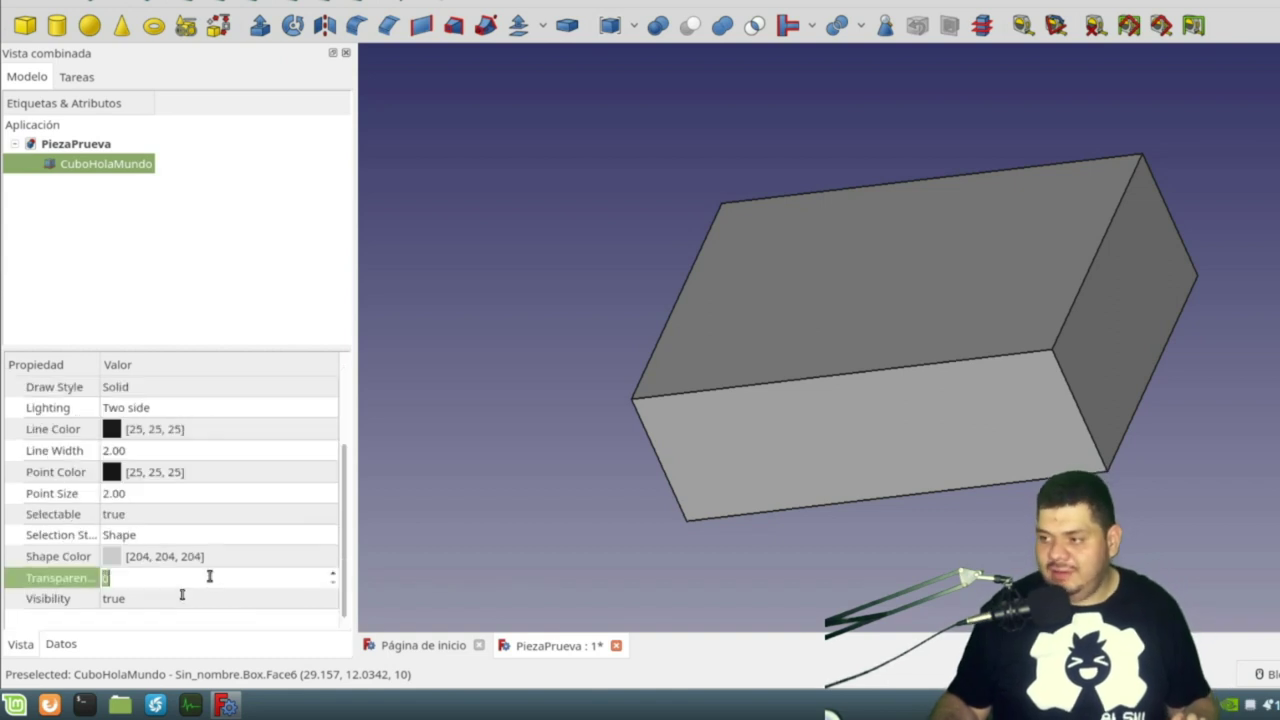
pyautogui.write('20')
pyautogui.press('Return')
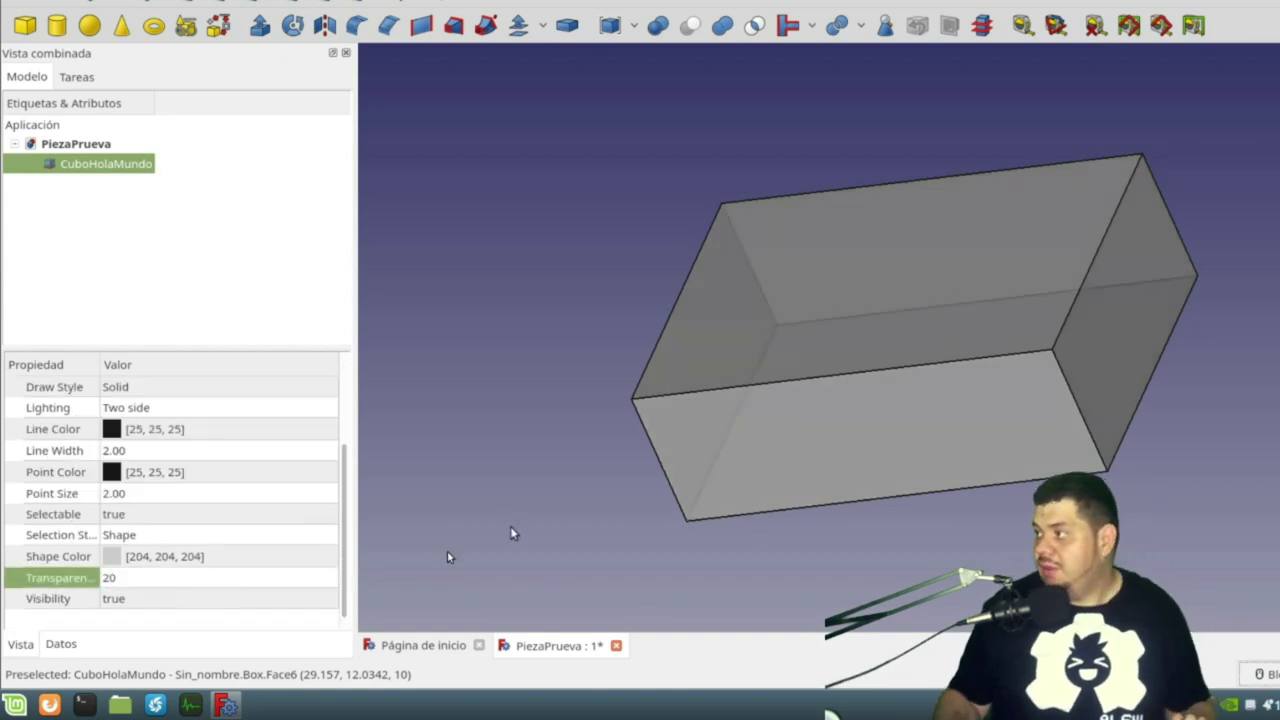
# - Orbit and zoom around the box, then fit it into view with V, F
pyautogui.moveTo(611, 481); pyautogui.dragTo(640, 449, button='middle')
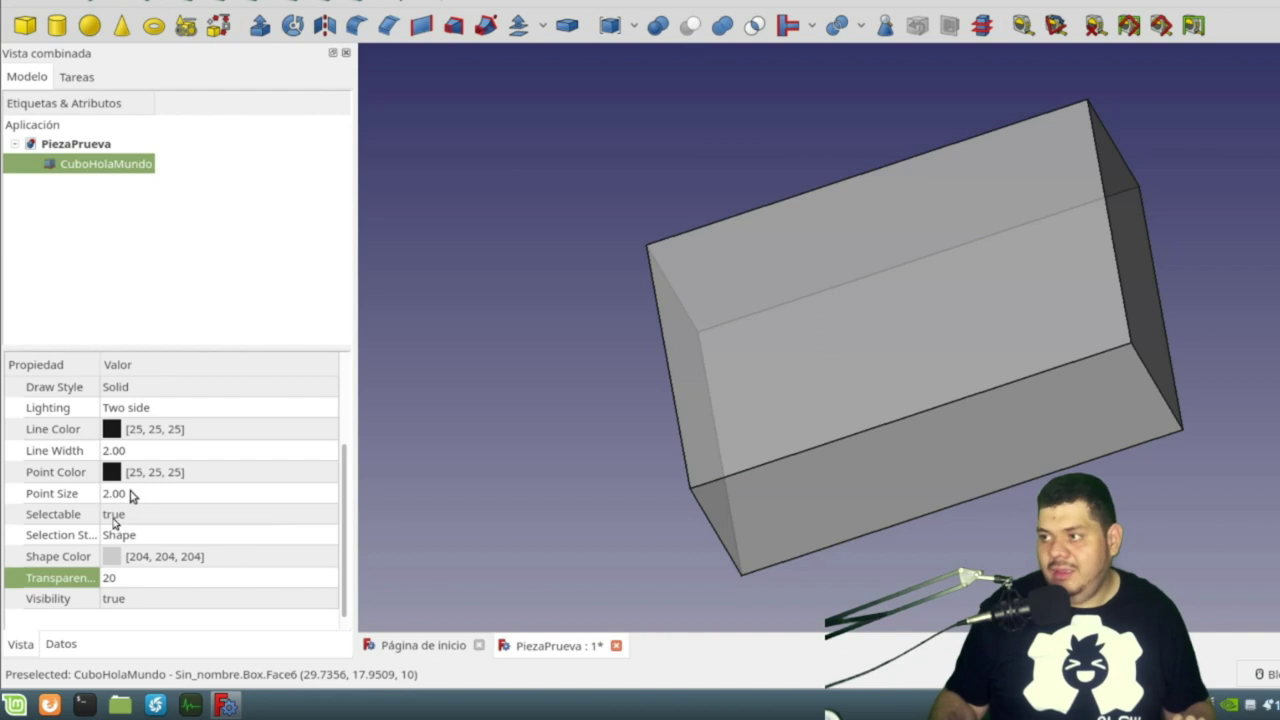
pyautogui.scroll(3, 135, 470)
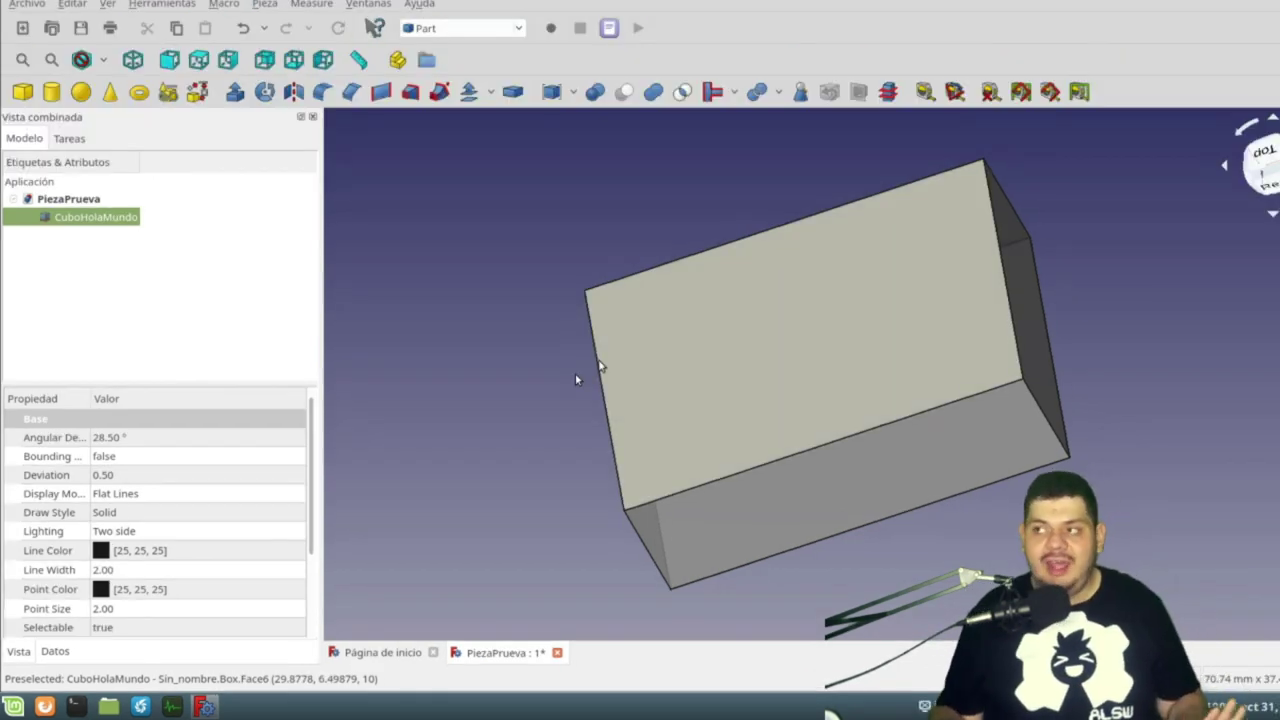
pyautogui.scroll(-3, 716, 341)
pyautogui.scroll(-5, 716, 341)
pyautogui.scroll(2, 716, 341)
pyautogui.scroll(2, 716, 341)
pyautogui.scroll(3, 716, 341)
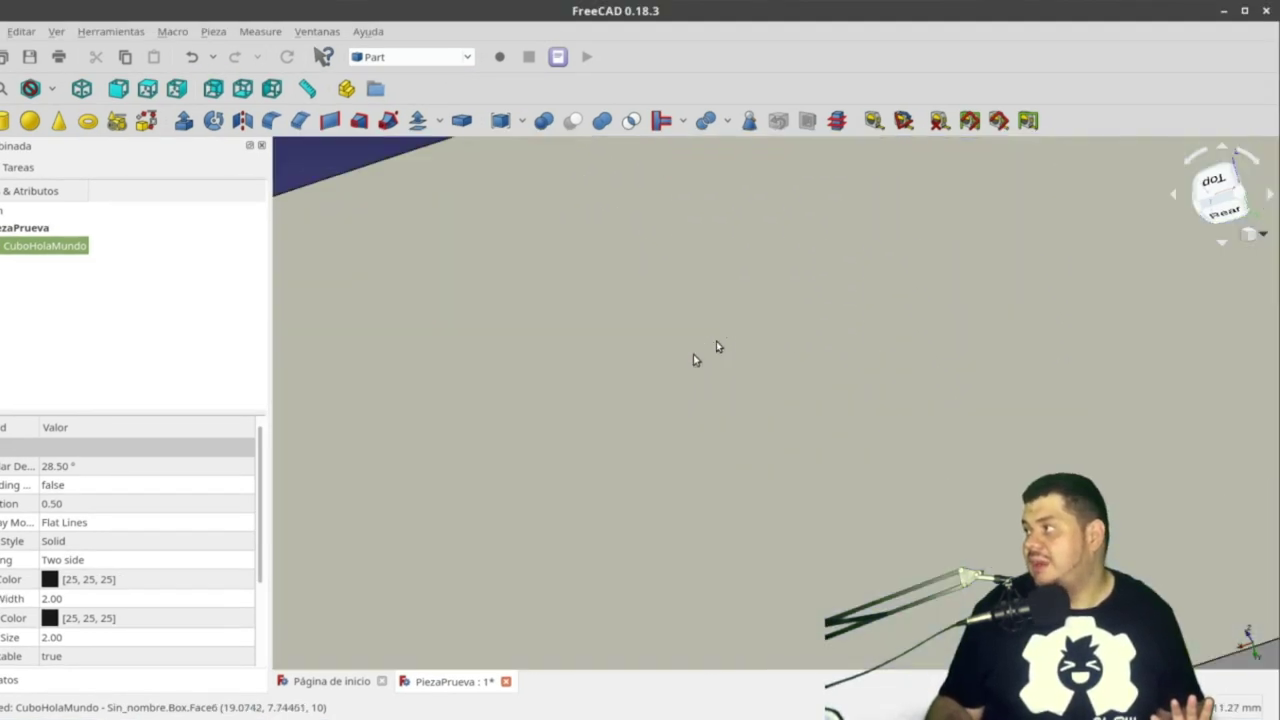
pyautogui.press('v')
pyautogui.press('f')
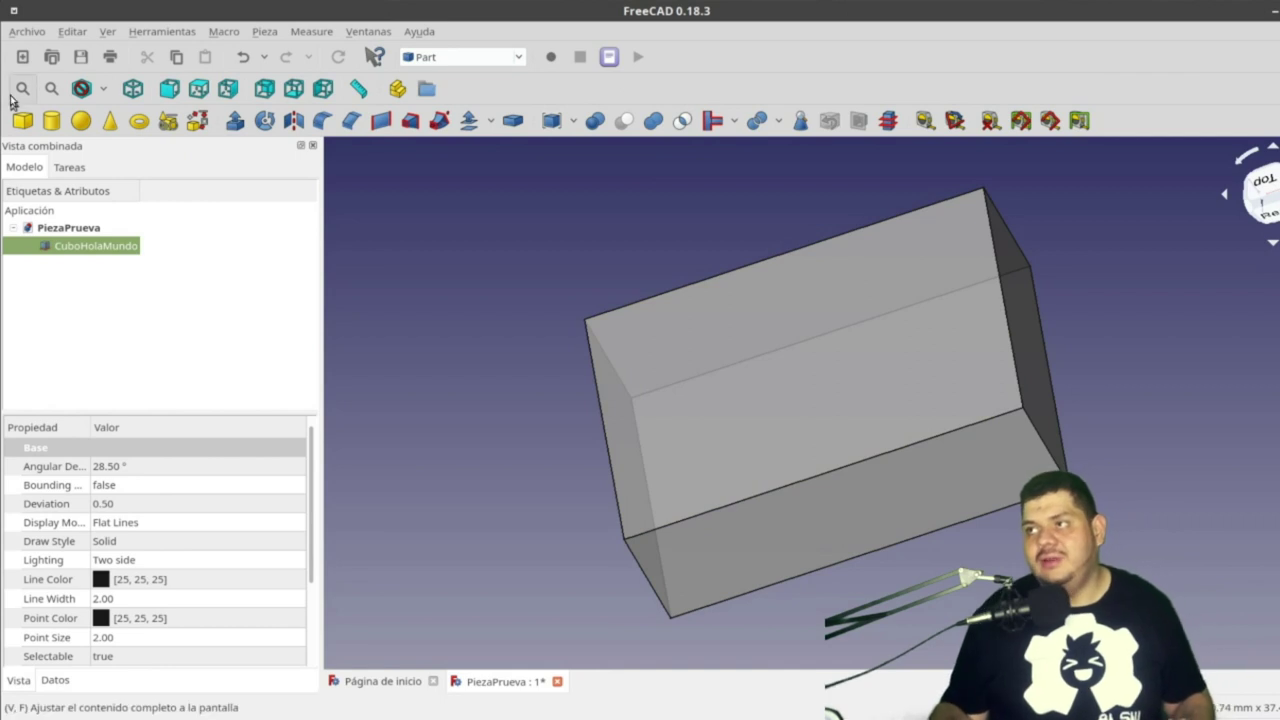
# - Add a new cylinder to the document and show the Cilindro's data properties
pyautogui.click(210, 337)
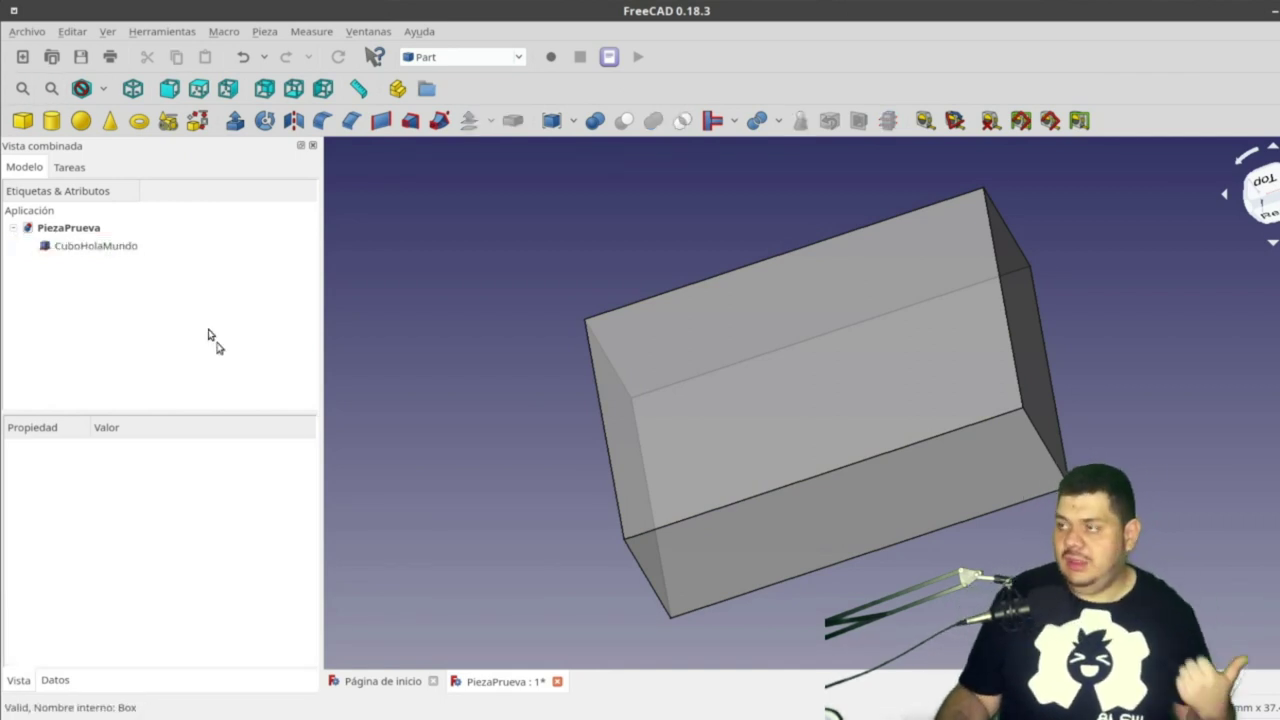
pyautogui.click(52, 120)
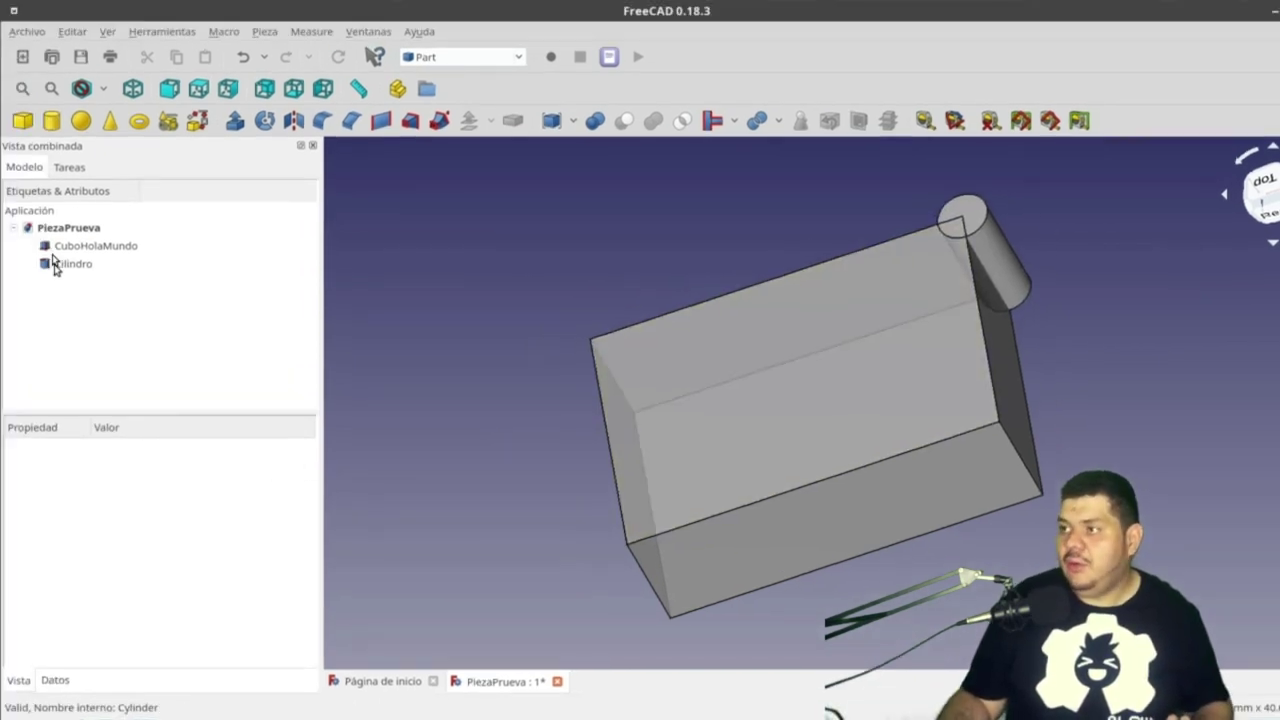
pyautogui.click(52, 262)
pyautogui.click(70, 655)
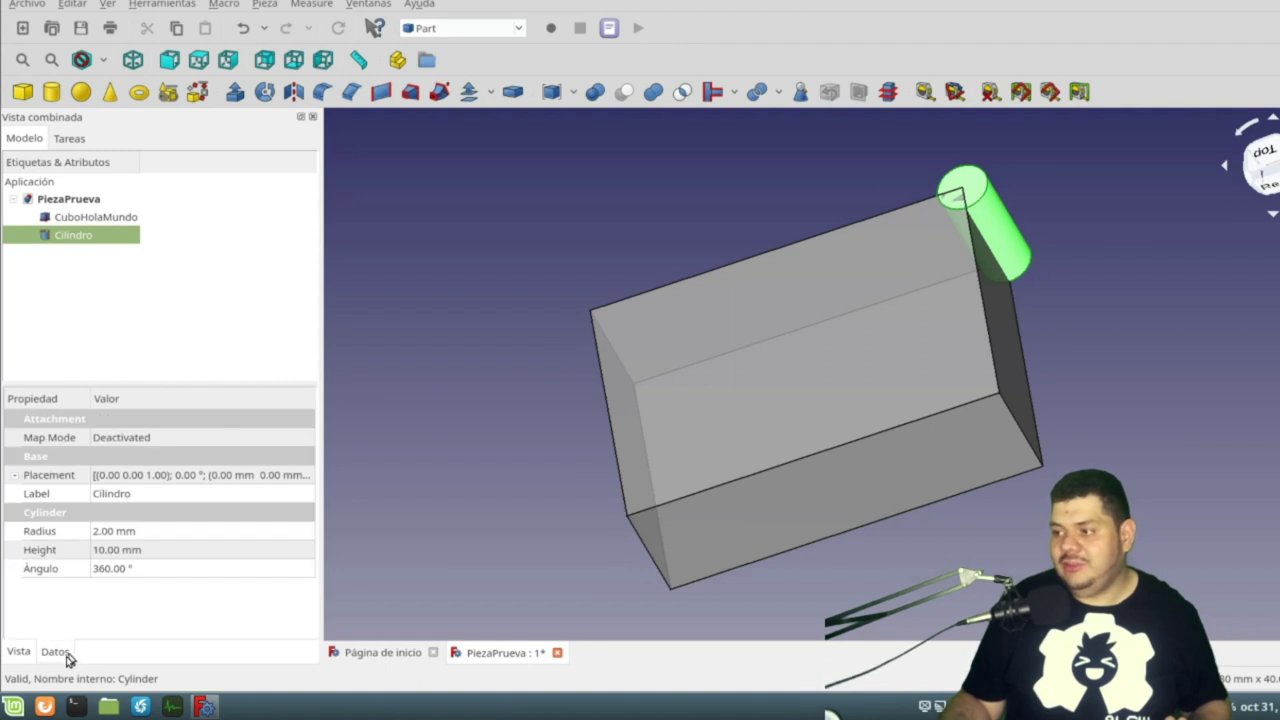
# - Set the Cilindro's Radius to 6 mm and its Ángulo to 300°
pyautogui.click(92, 532)
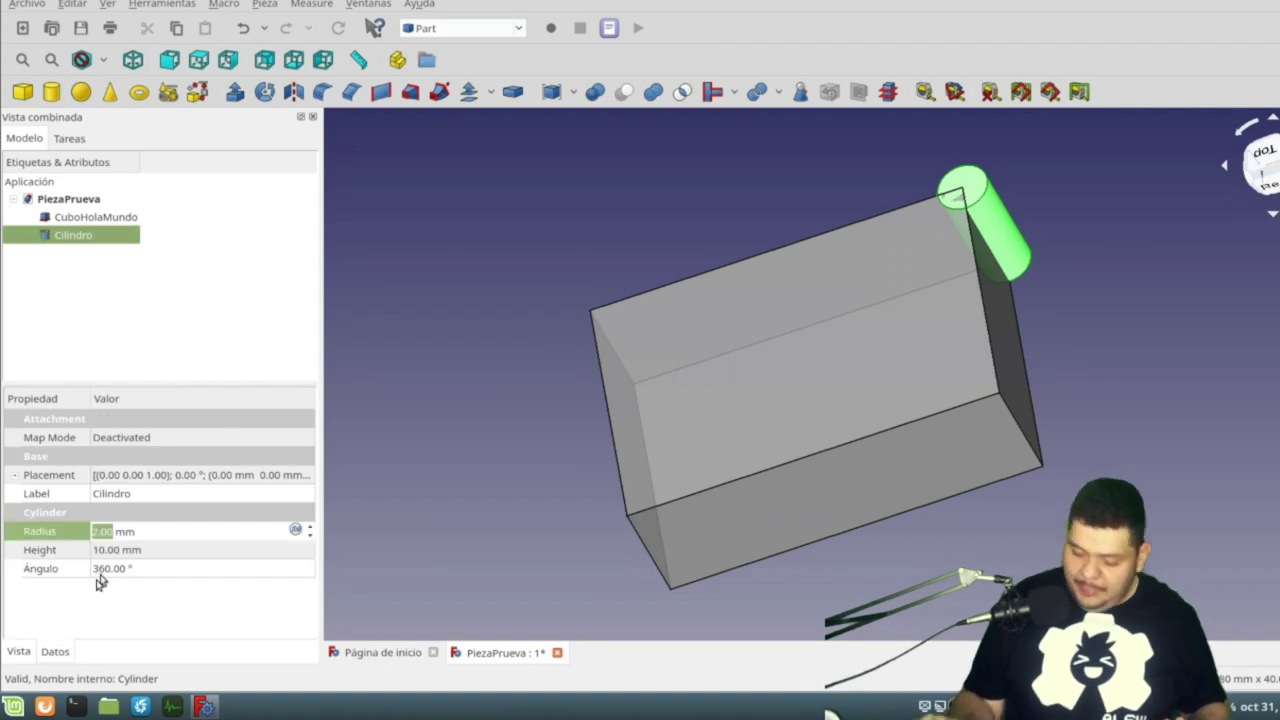
pyautogui.write('6')
pyautogui.press('Return')
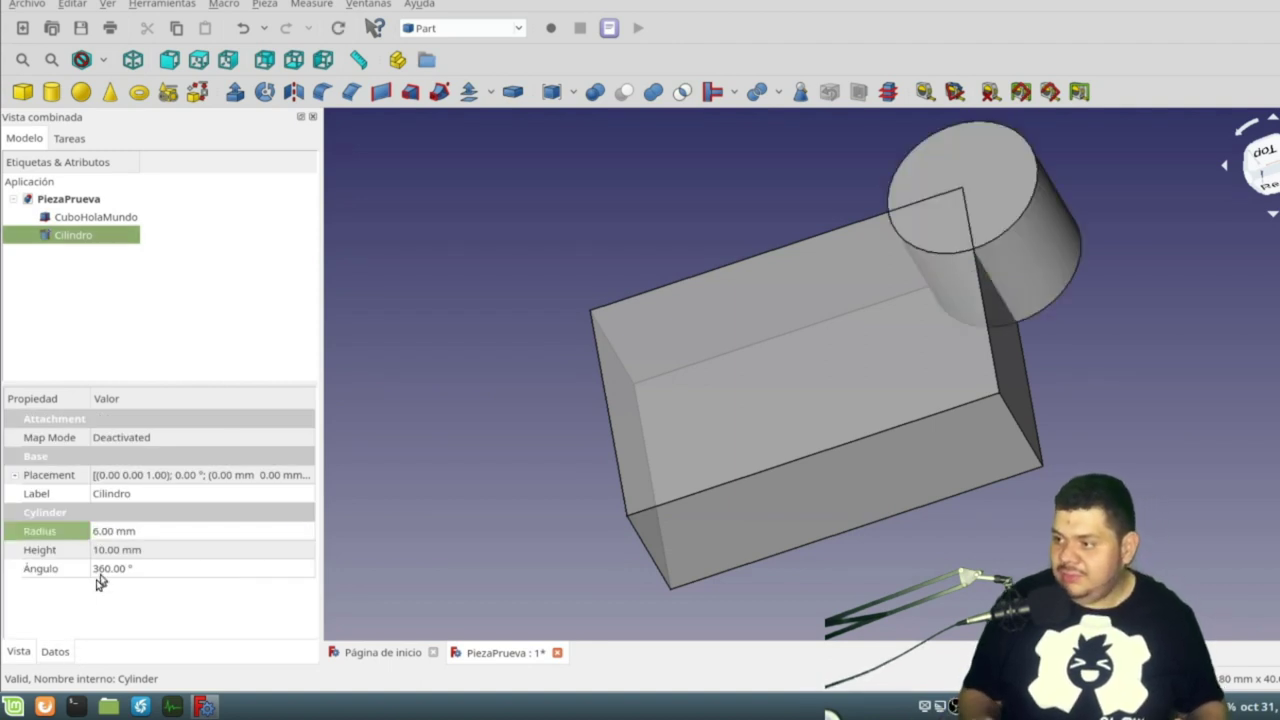
pyautogui.click(118, 571)
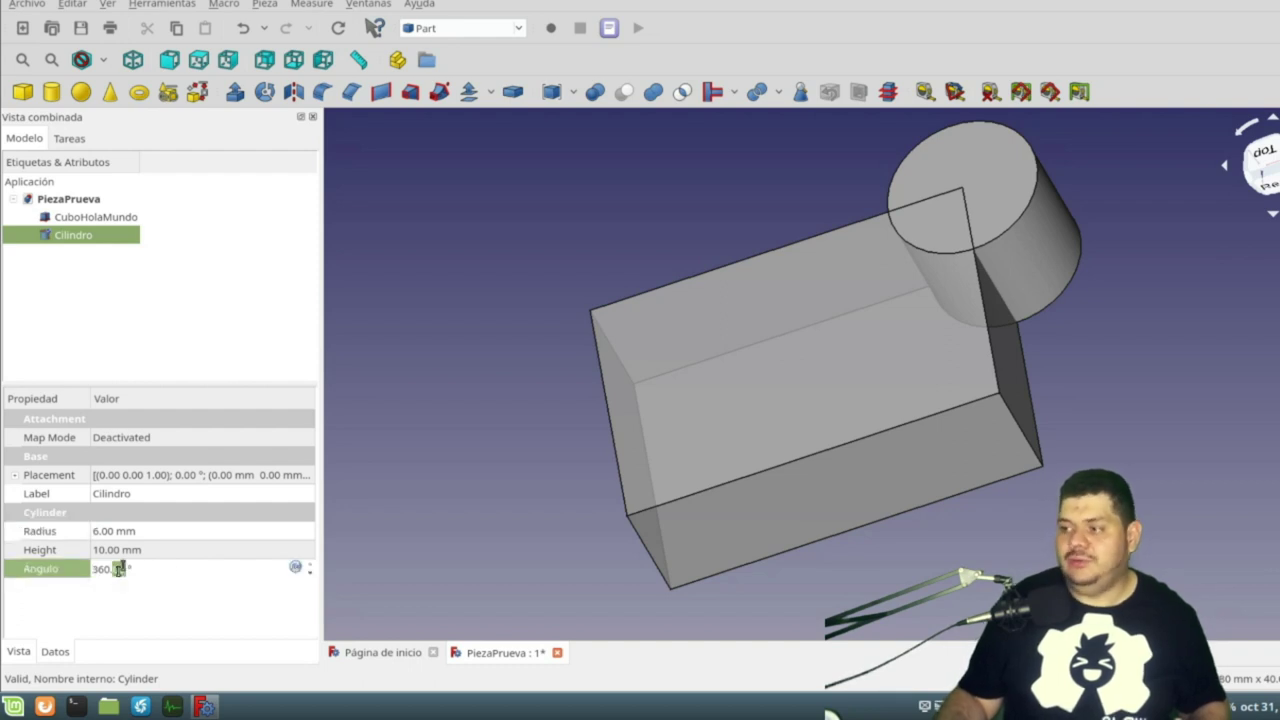
pyautogui.write('300')
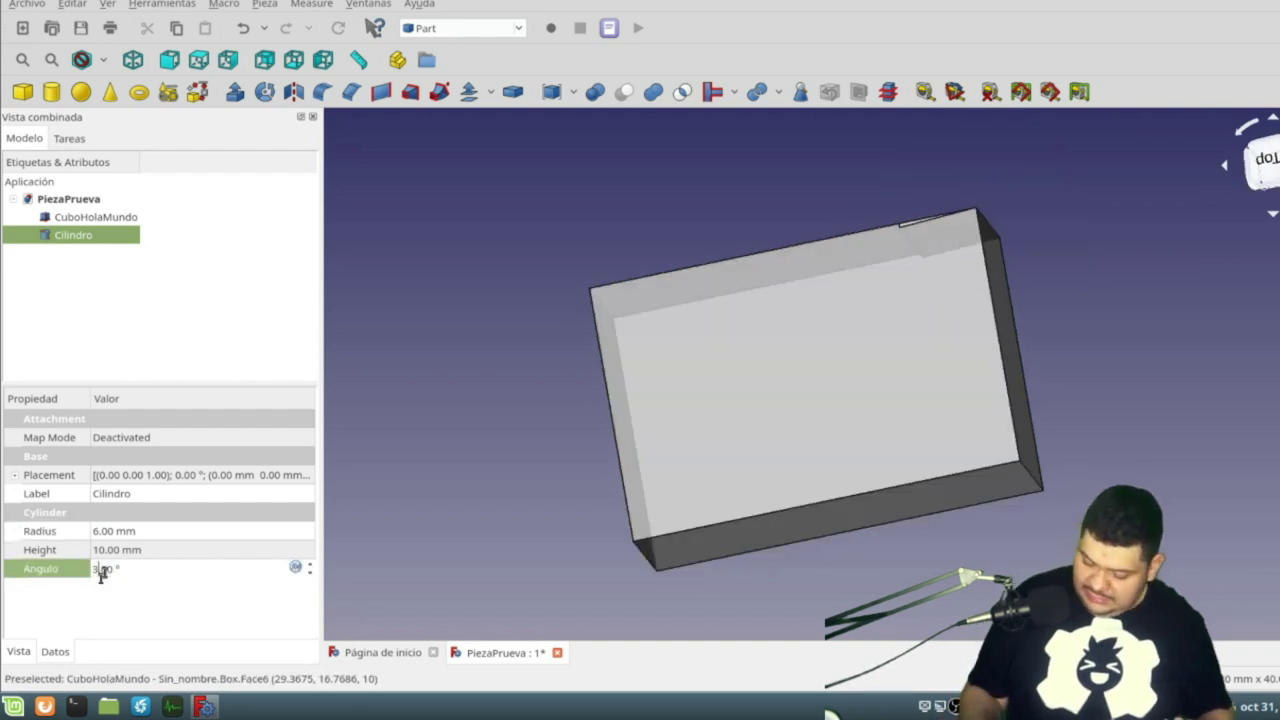
pyautogui.press('Return')
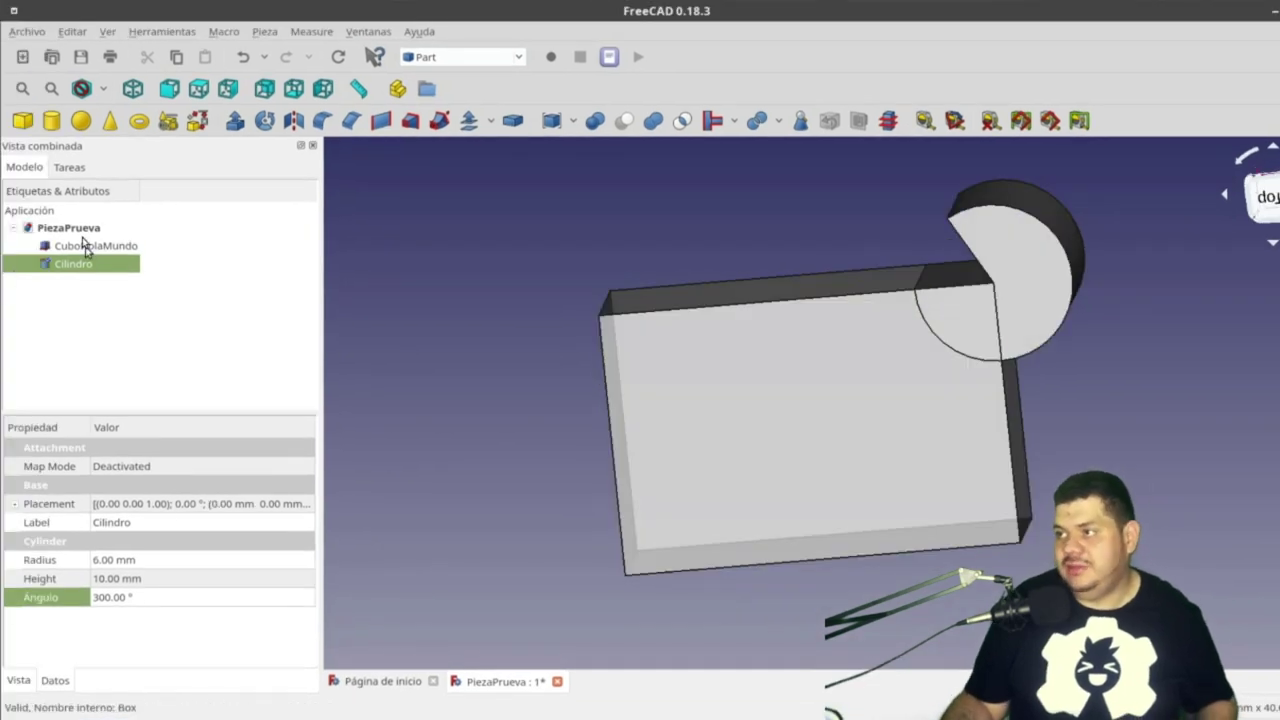
# - Switch the selection between CuboHolaMundo and Cilindro to compare their properties
pyautogui.click(86, 247)
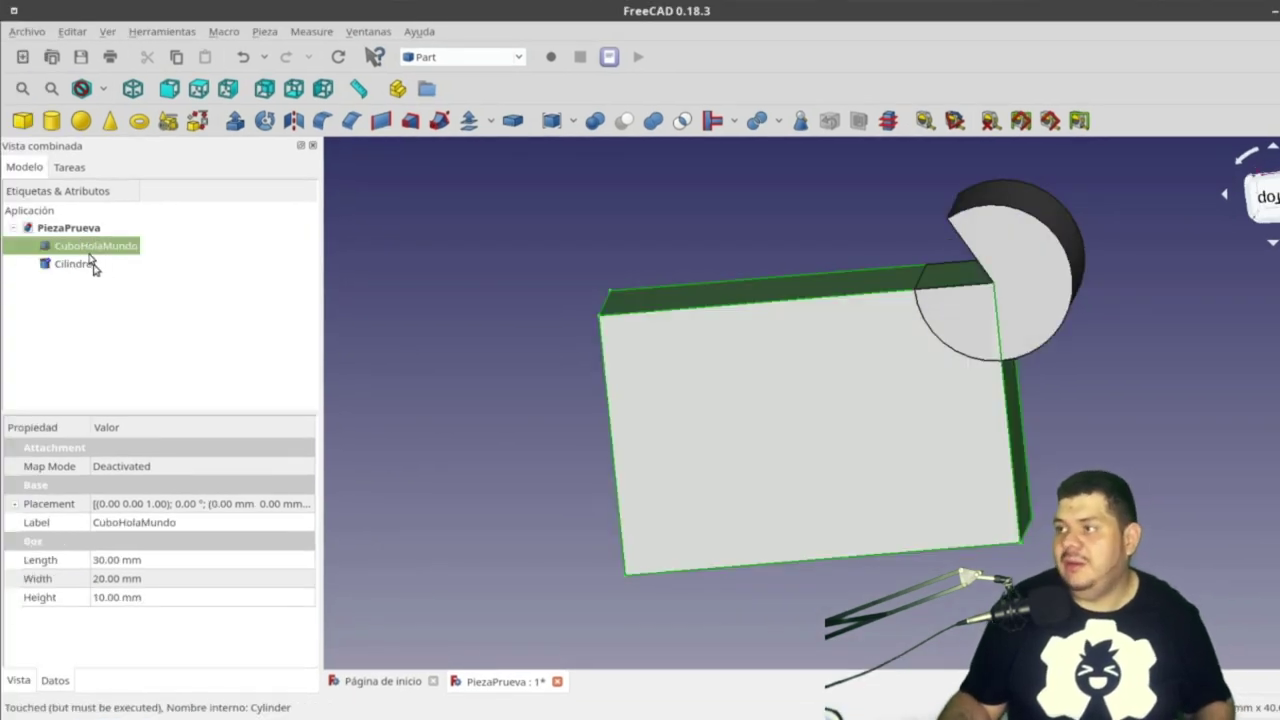
pyautogui.click(88, 264)
pyautogui.click(86, 246)
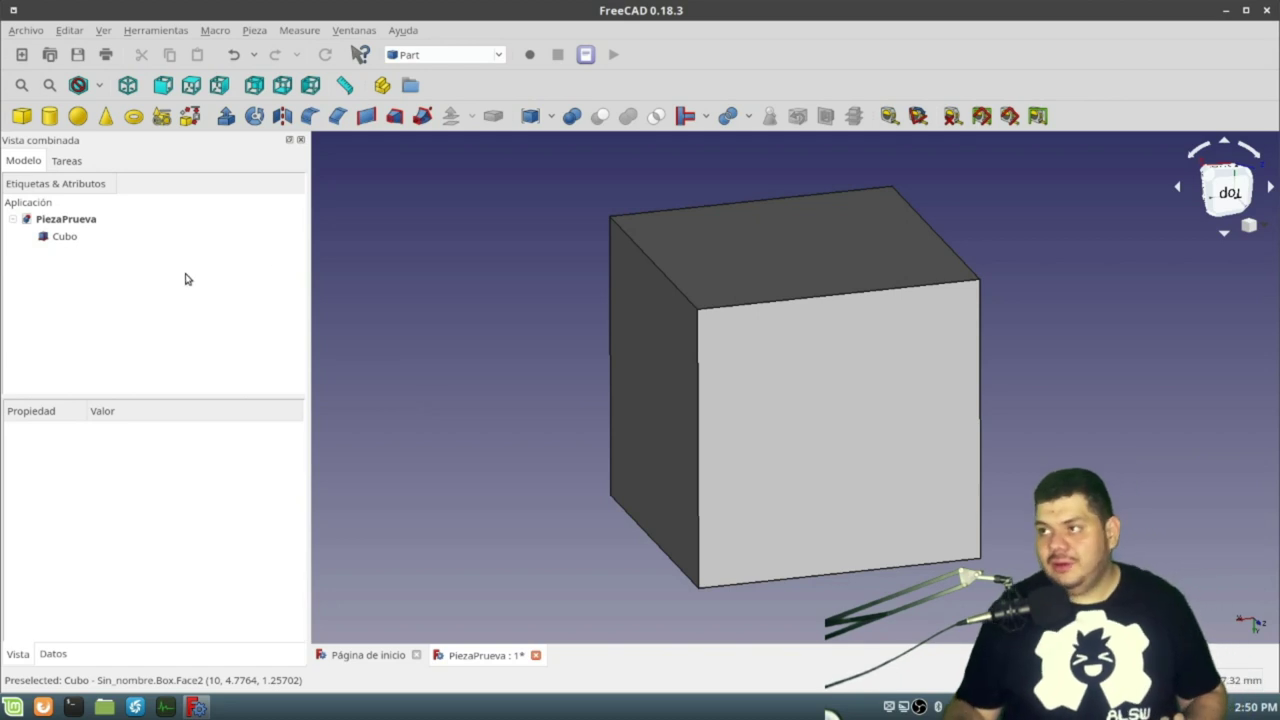
pyautogui.click(62, 237)
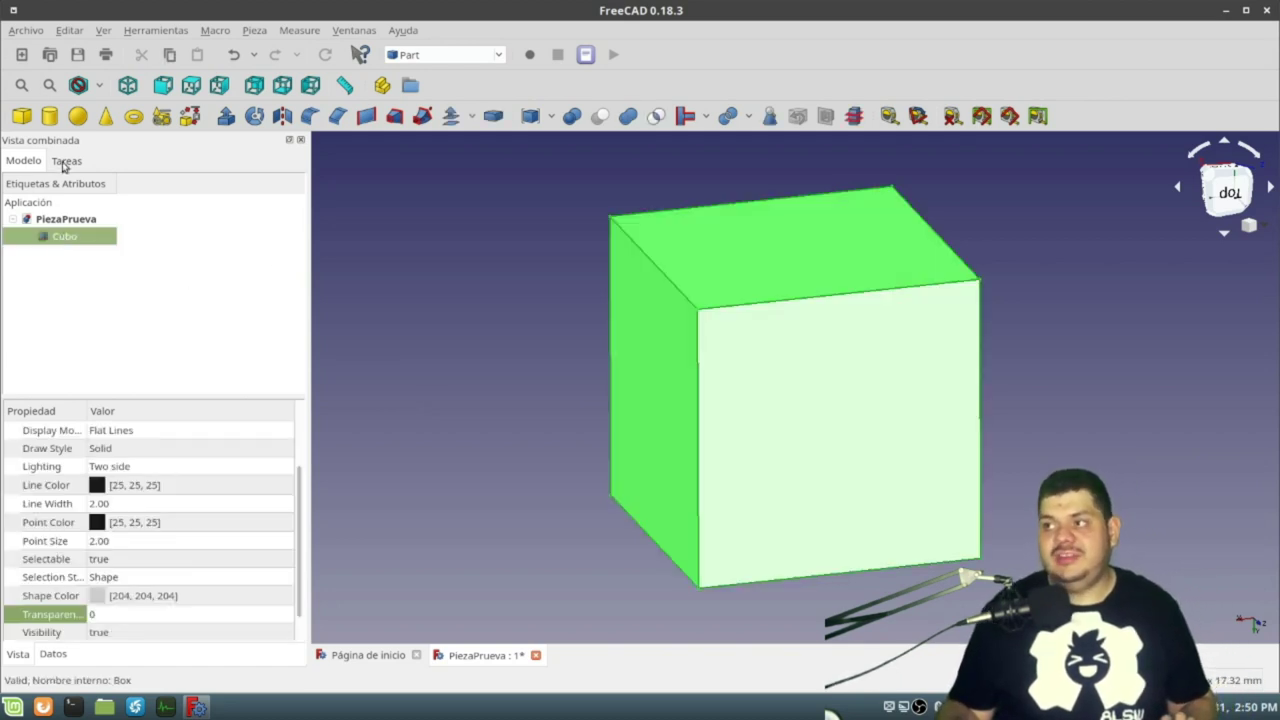
pyautogui.click(64, 162)
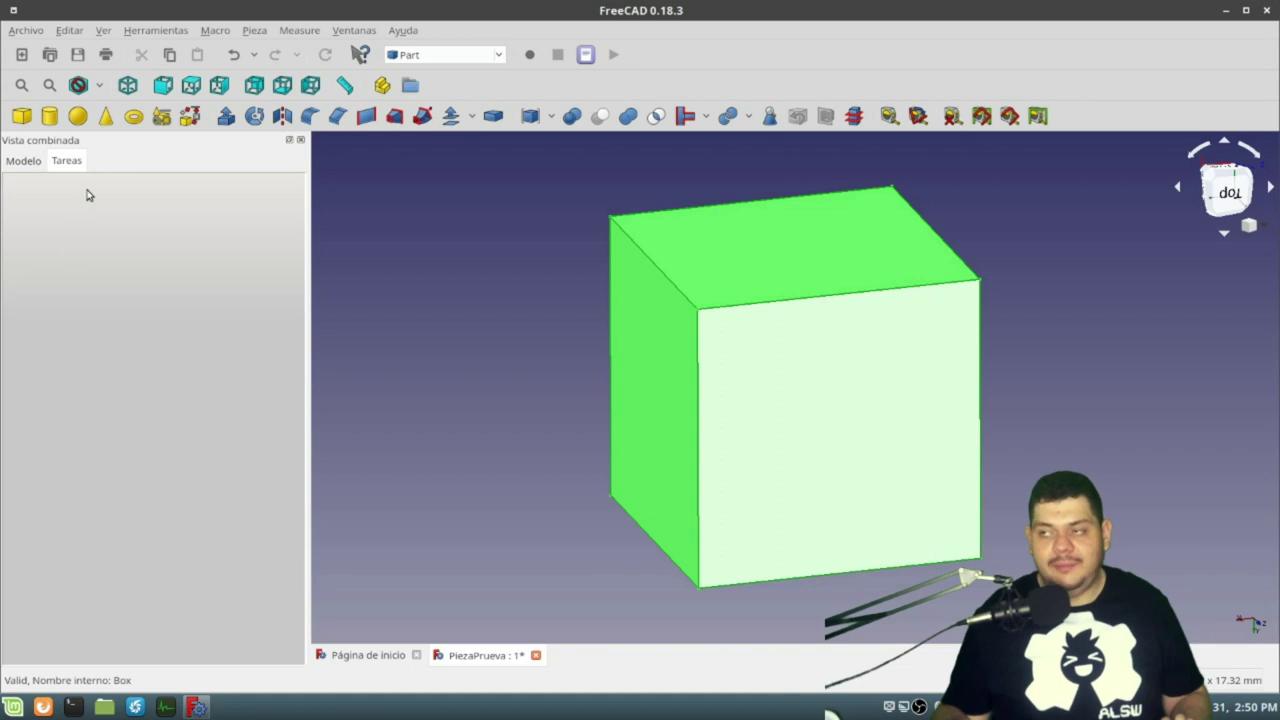
pyautogui.click(24, 161)
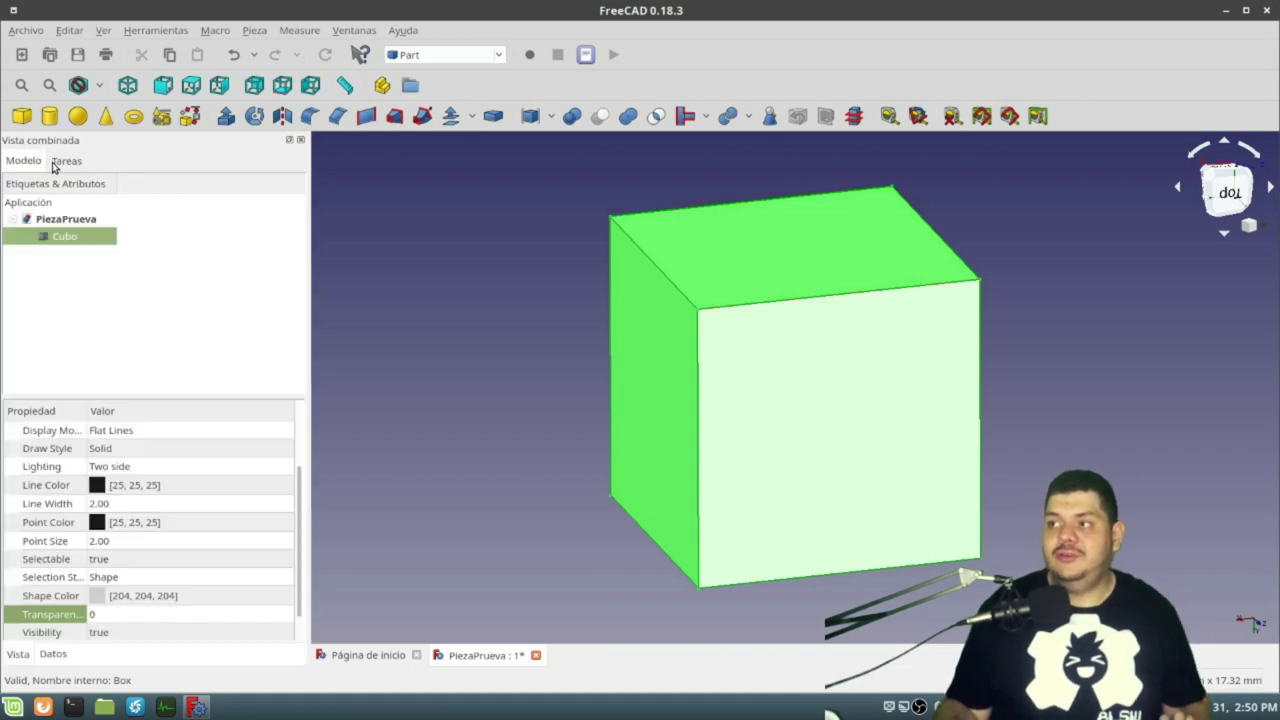
pyautogui.click(64, 162)
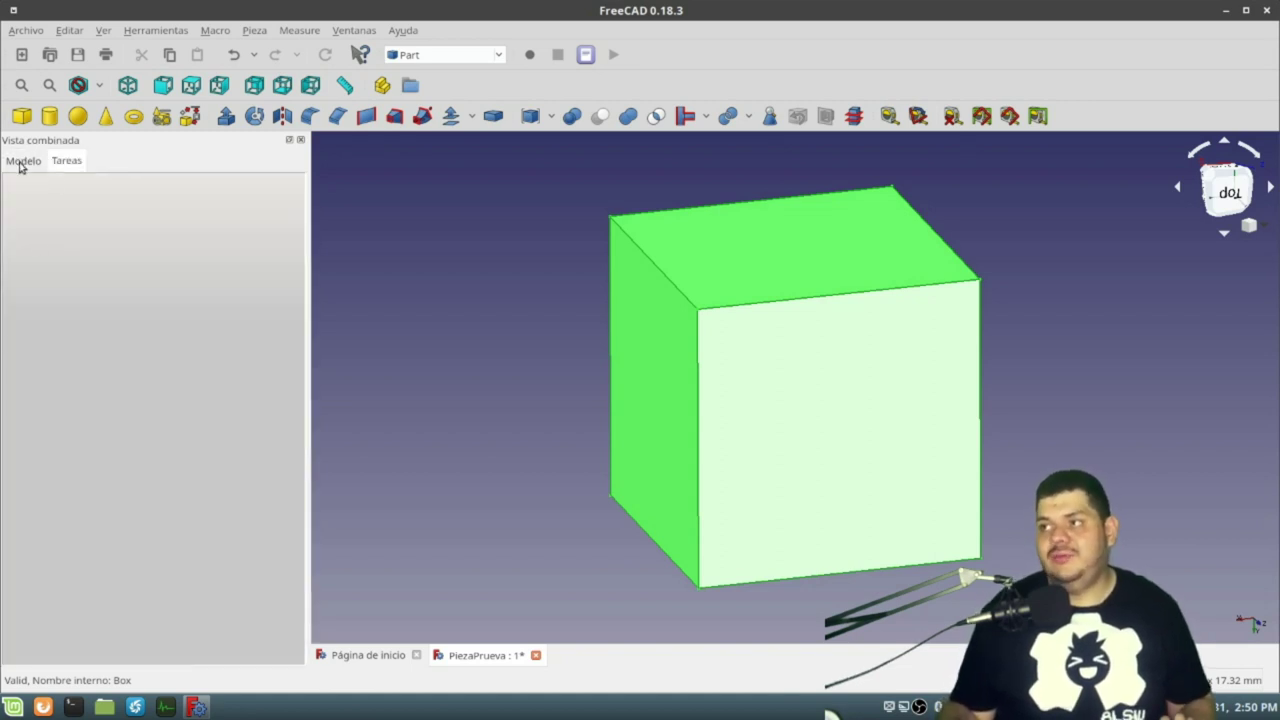
pyautogui.click(22, 162)
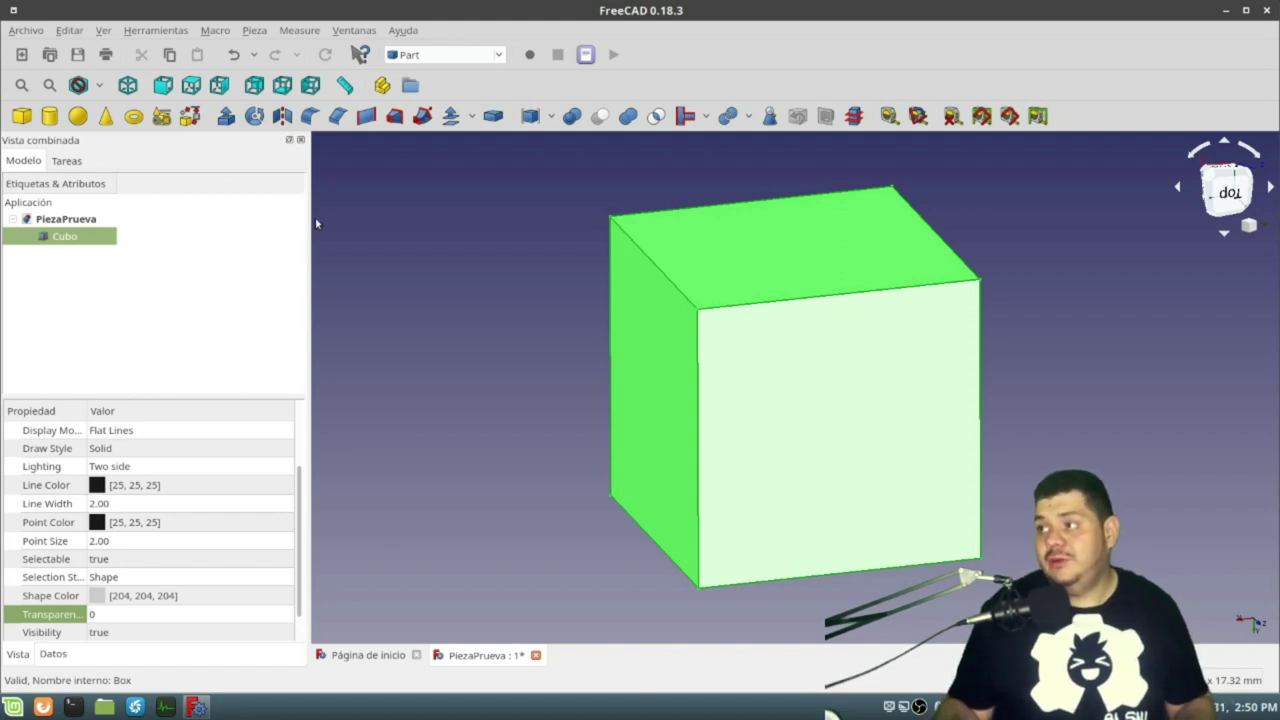
pyautogui.moveTo(251, 148)
pyautogui.mouseDown()
pyautogui.moveTo(1277, 507)
pyautogui.moveTo(600, 560)
pyautogui.mouseUp()
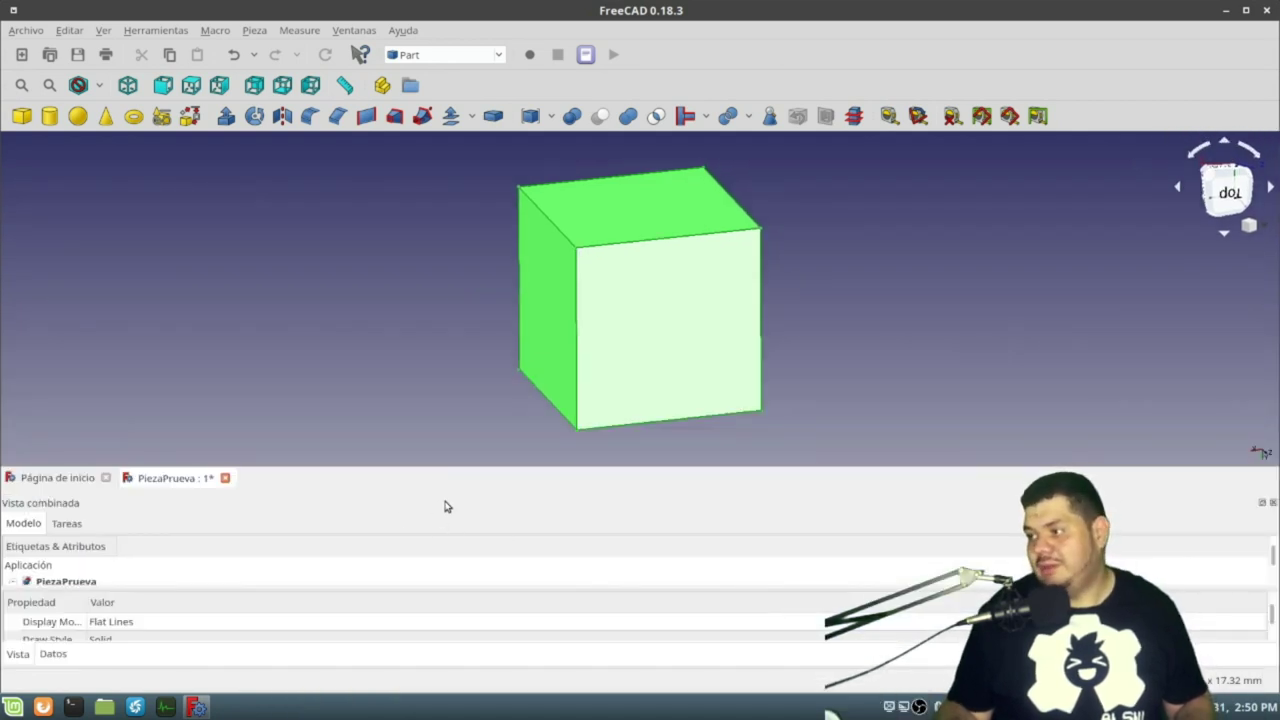
pyautogui.moveTo(445, 507); pyautogui.dragTo(14, 303)
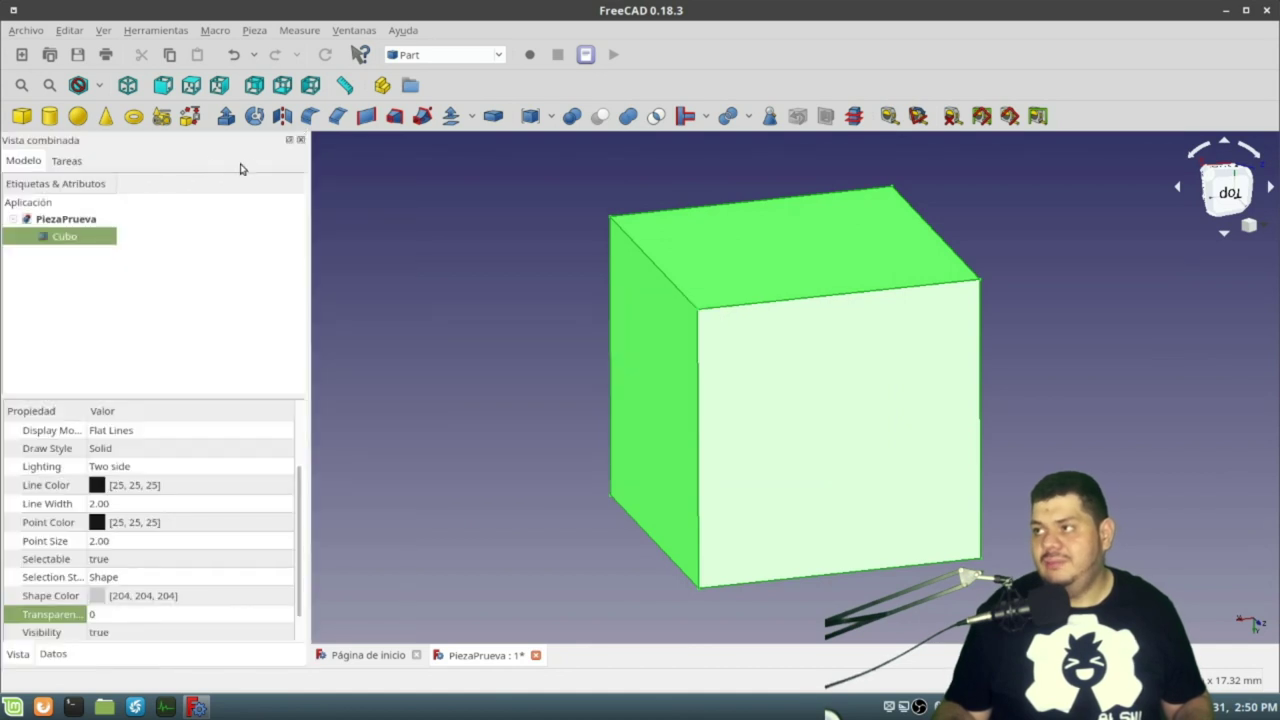
pyautogui.moveTo(879, 116)
pyautogui.mouseDown()
pyautogui.moveTo(192, 165)
pyautogui.moveTo(5, 146)
pyautogui.mouseUp()
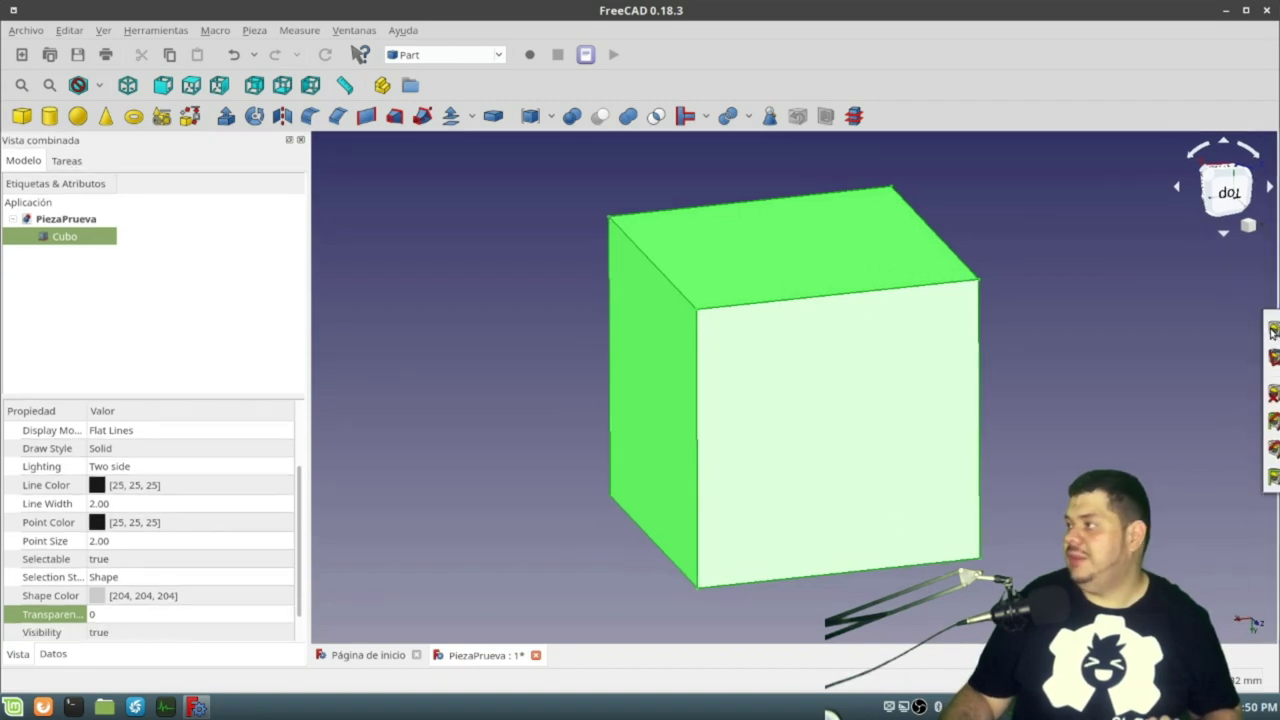
pyautogui.moveTo(178, 150); pyautogui.dragTo(1212, 355)
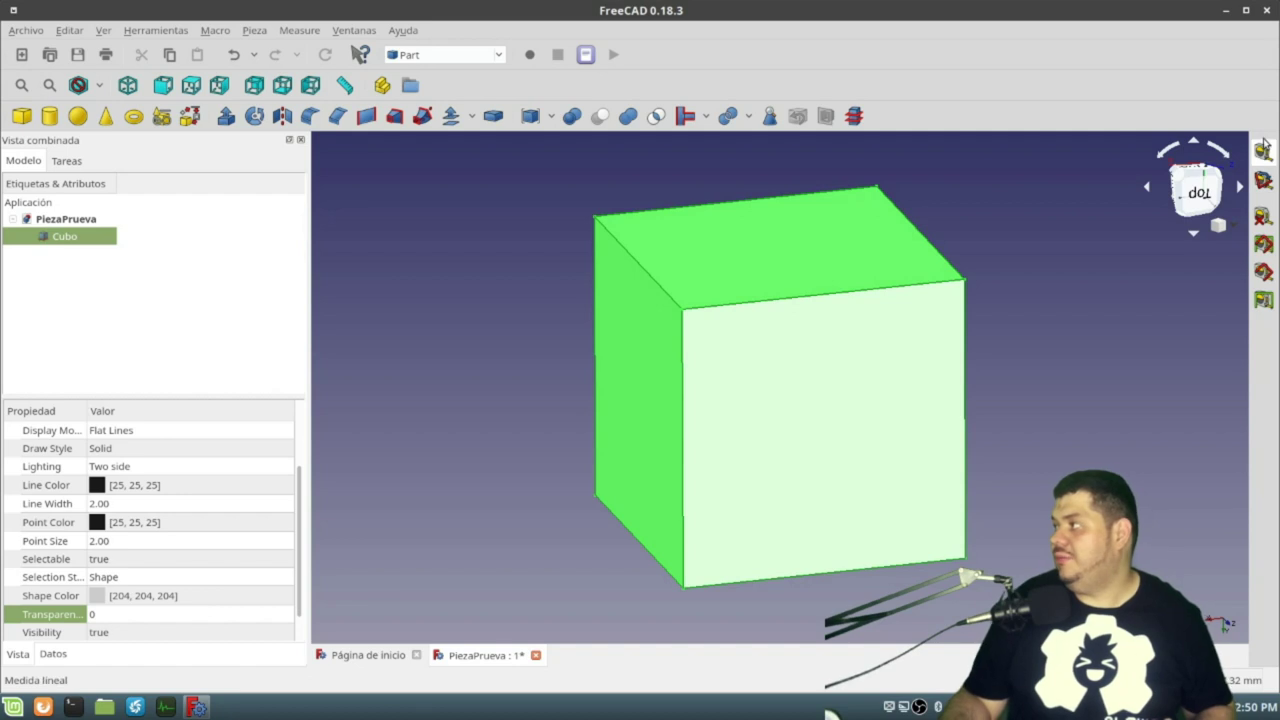
pyautogui.moveTo(1263, 140); pyautogui.dragTo(957, 121)
pyautogui.click(376, 381)
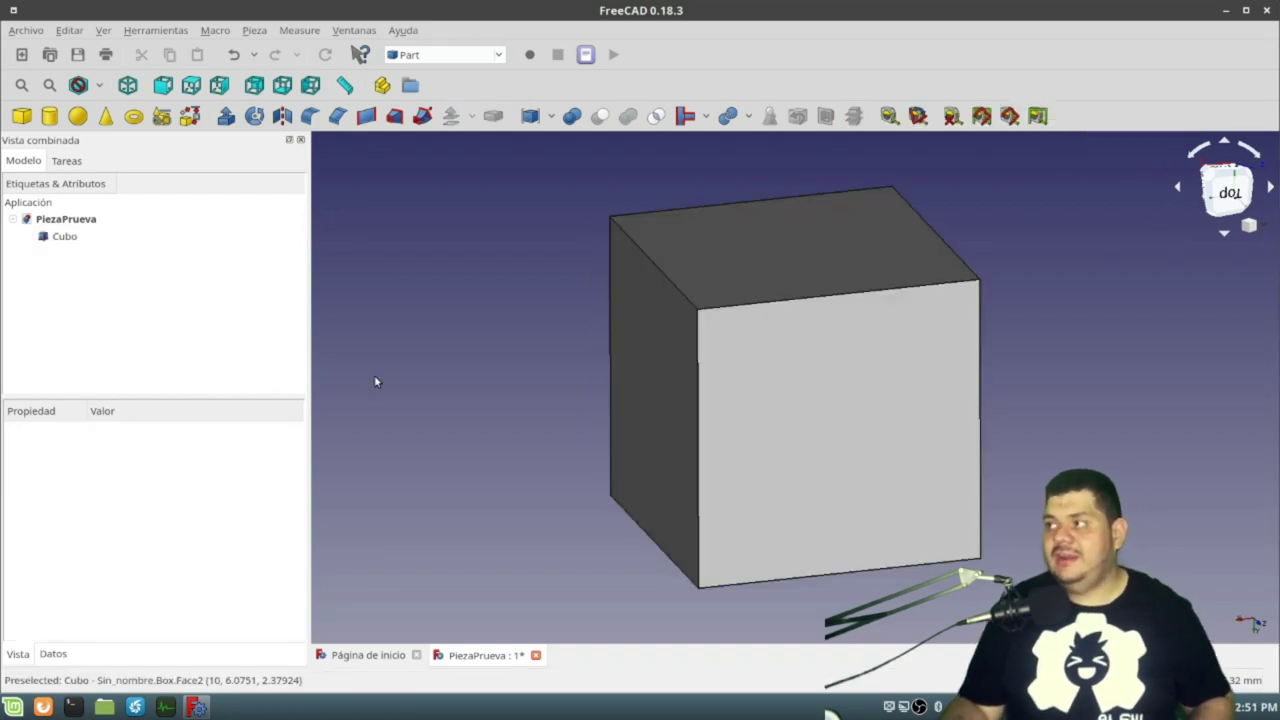